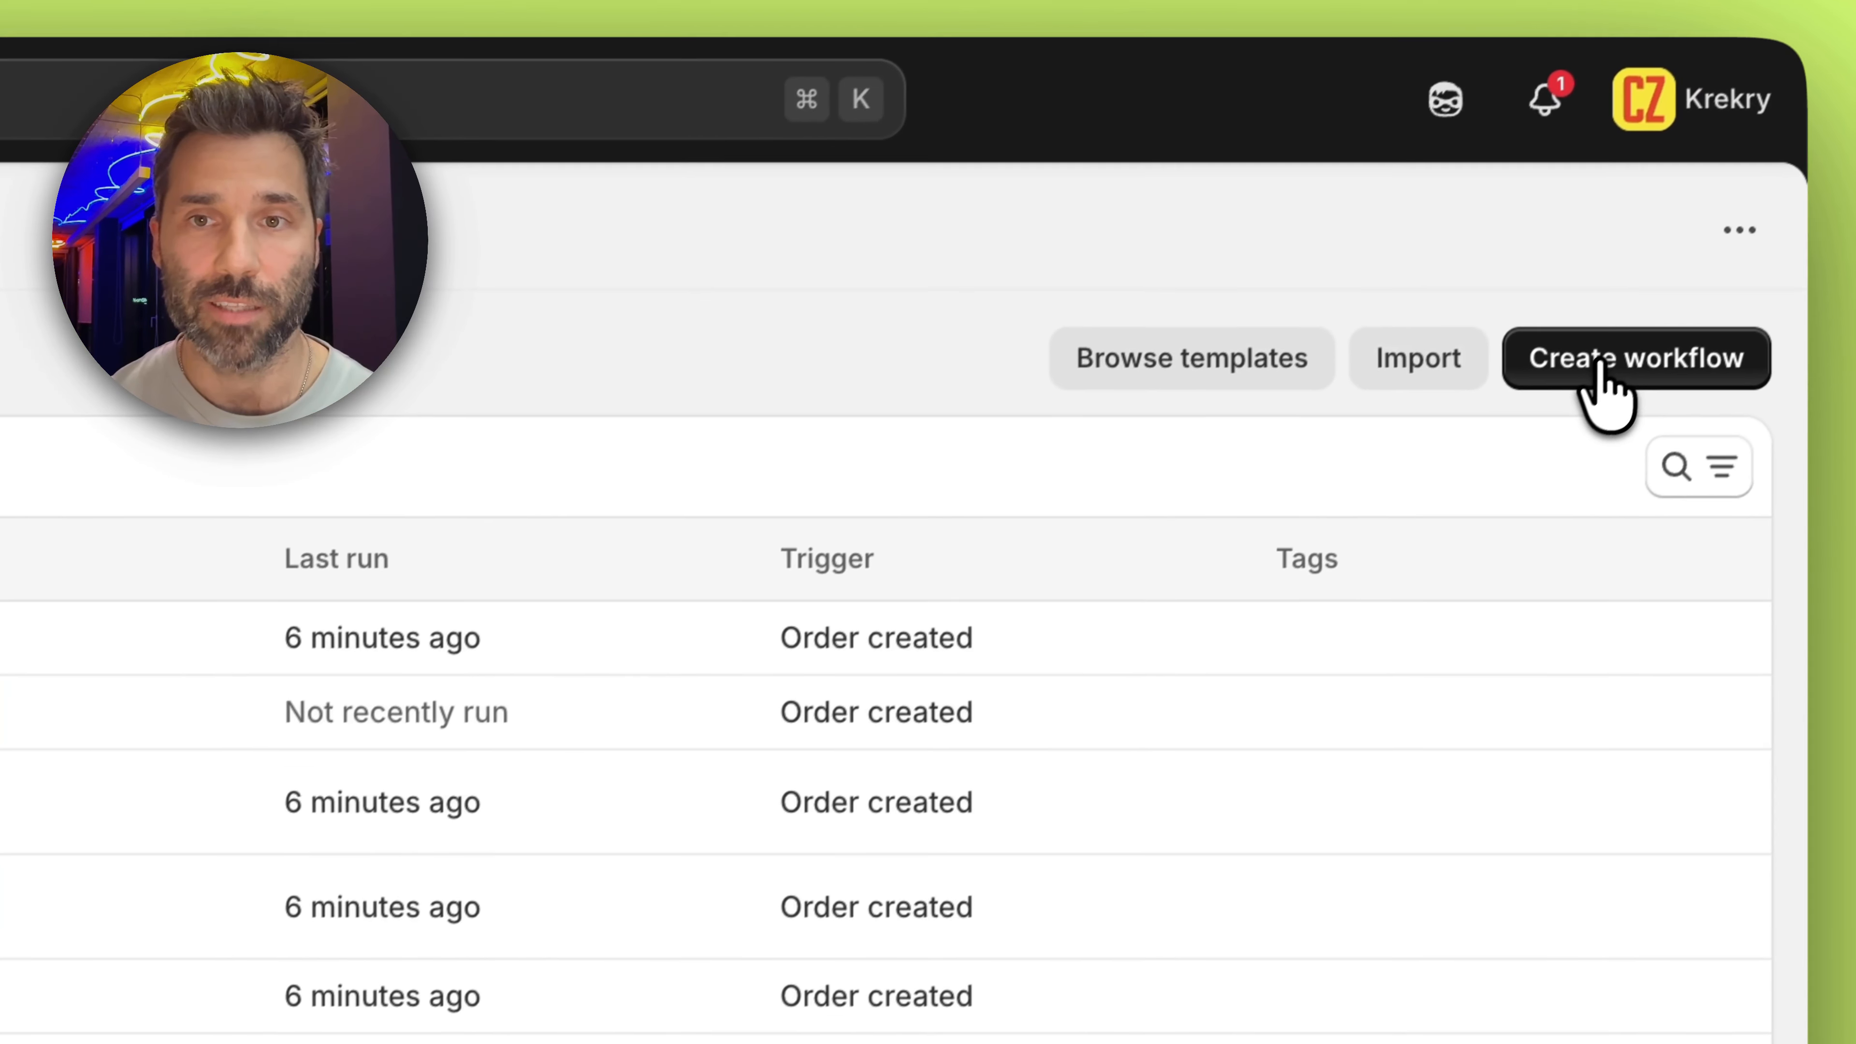
Create a workflow by asking Sidekick to automatically unlist sold-out products, relist them when available, and consider the continue selling when out of stock option
{"action": "left_click", "coordinate": [1601, 365]}
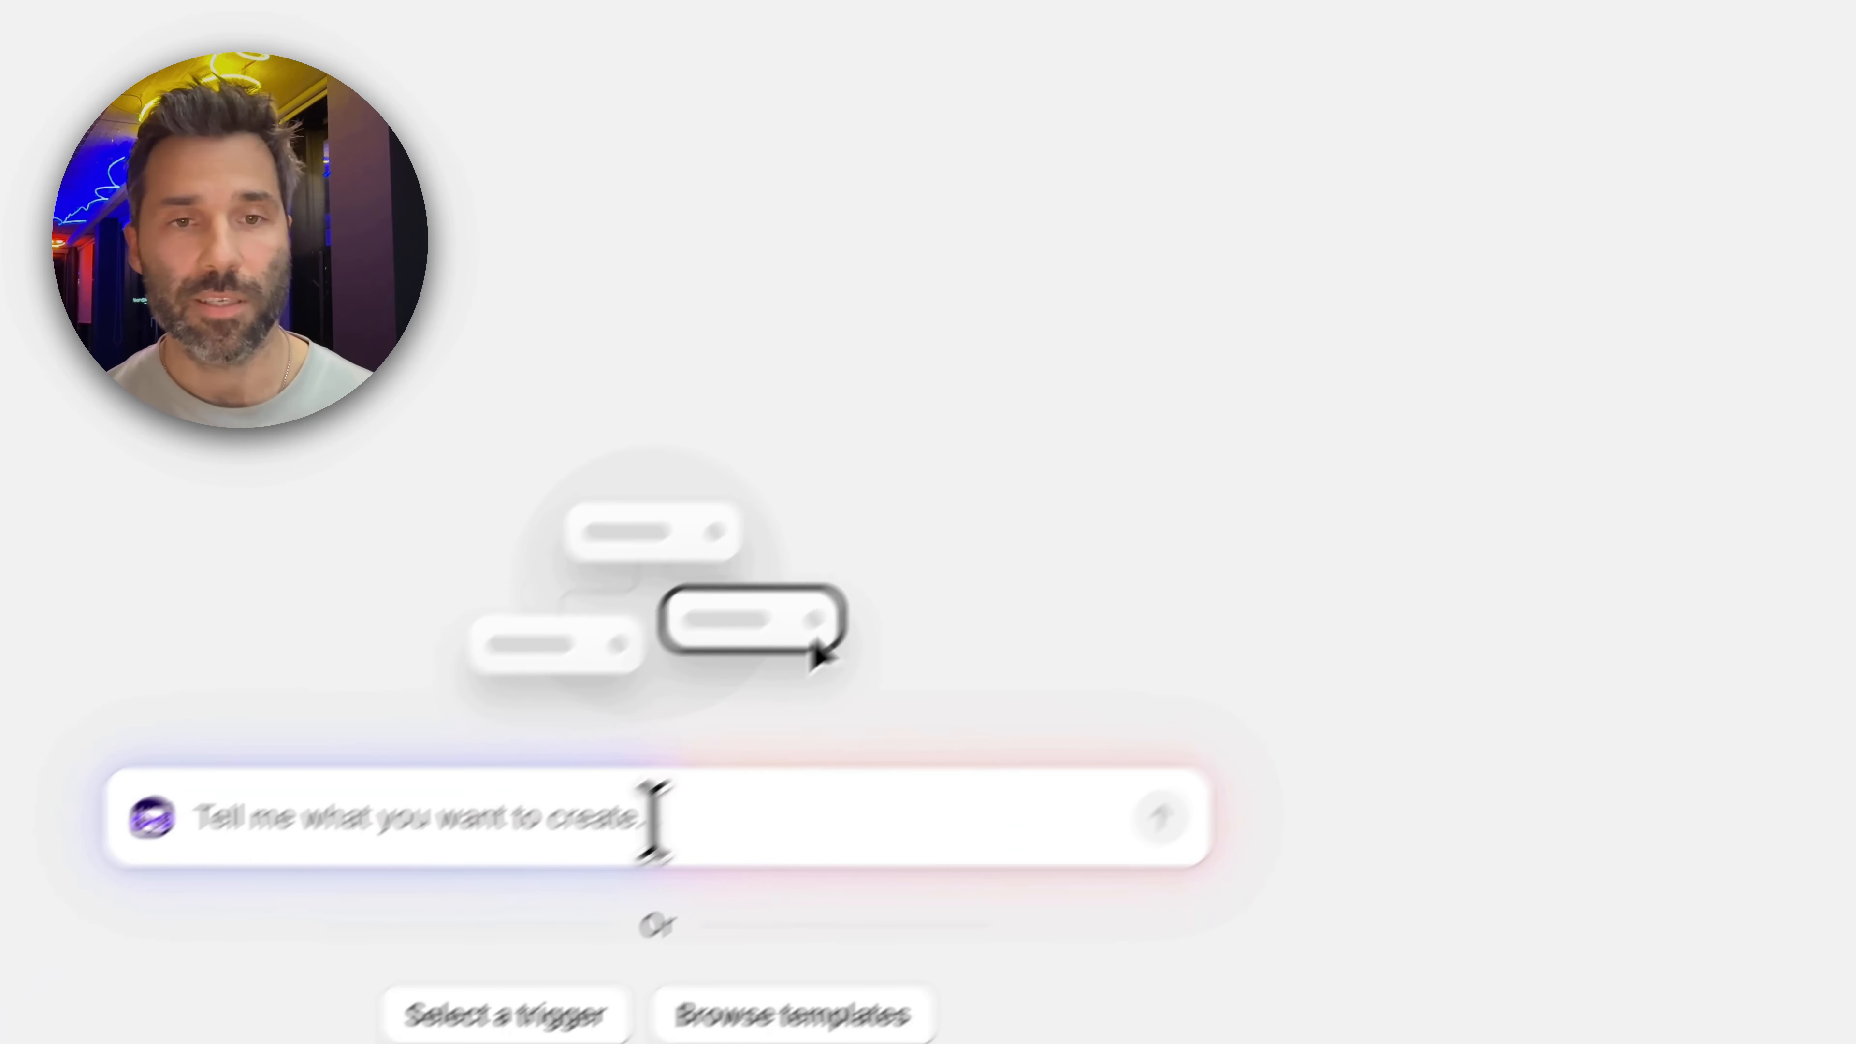
{"action": "type", "text": "Create a flow that will automatically put sold out products to unlisted status and list them back when they become available. Keep in mind the continue selling when out of stock option as well."}
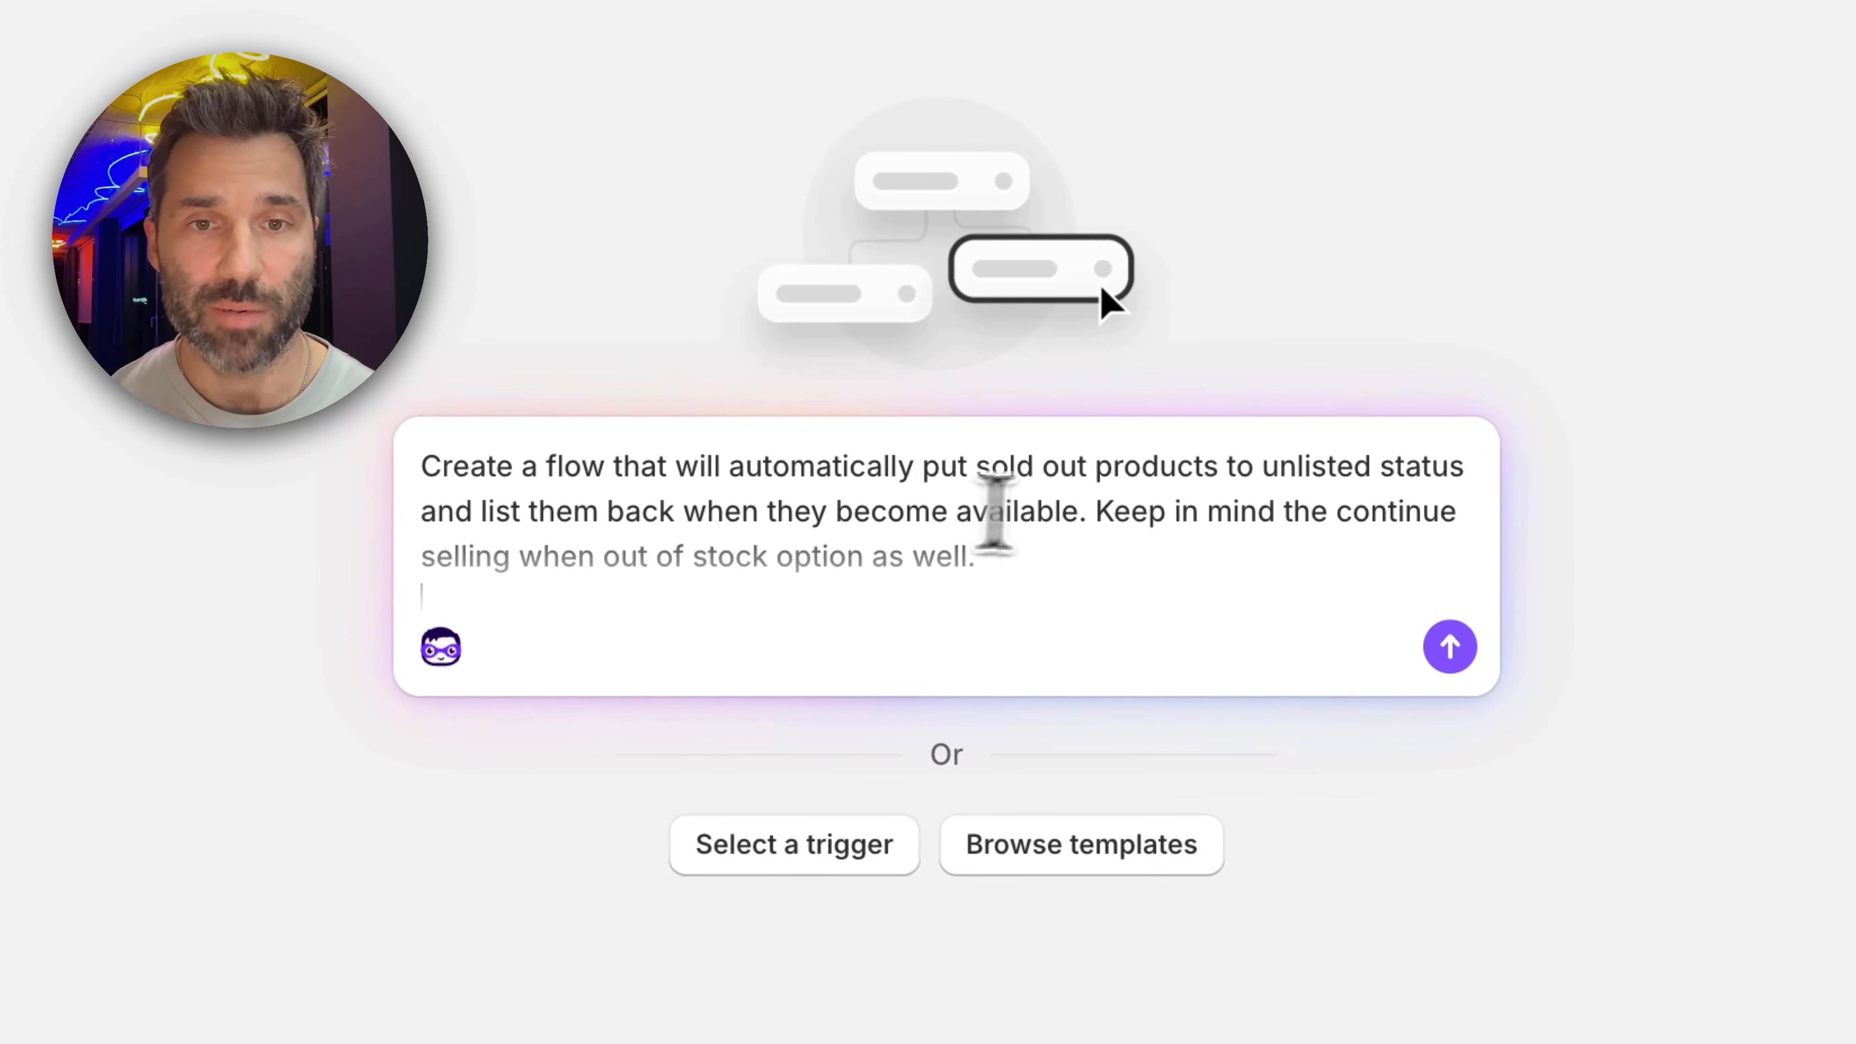
{"action": "scroll", "coordinate": [1112, 514], "scroll_direction": "down", "scroll_amount": 1}
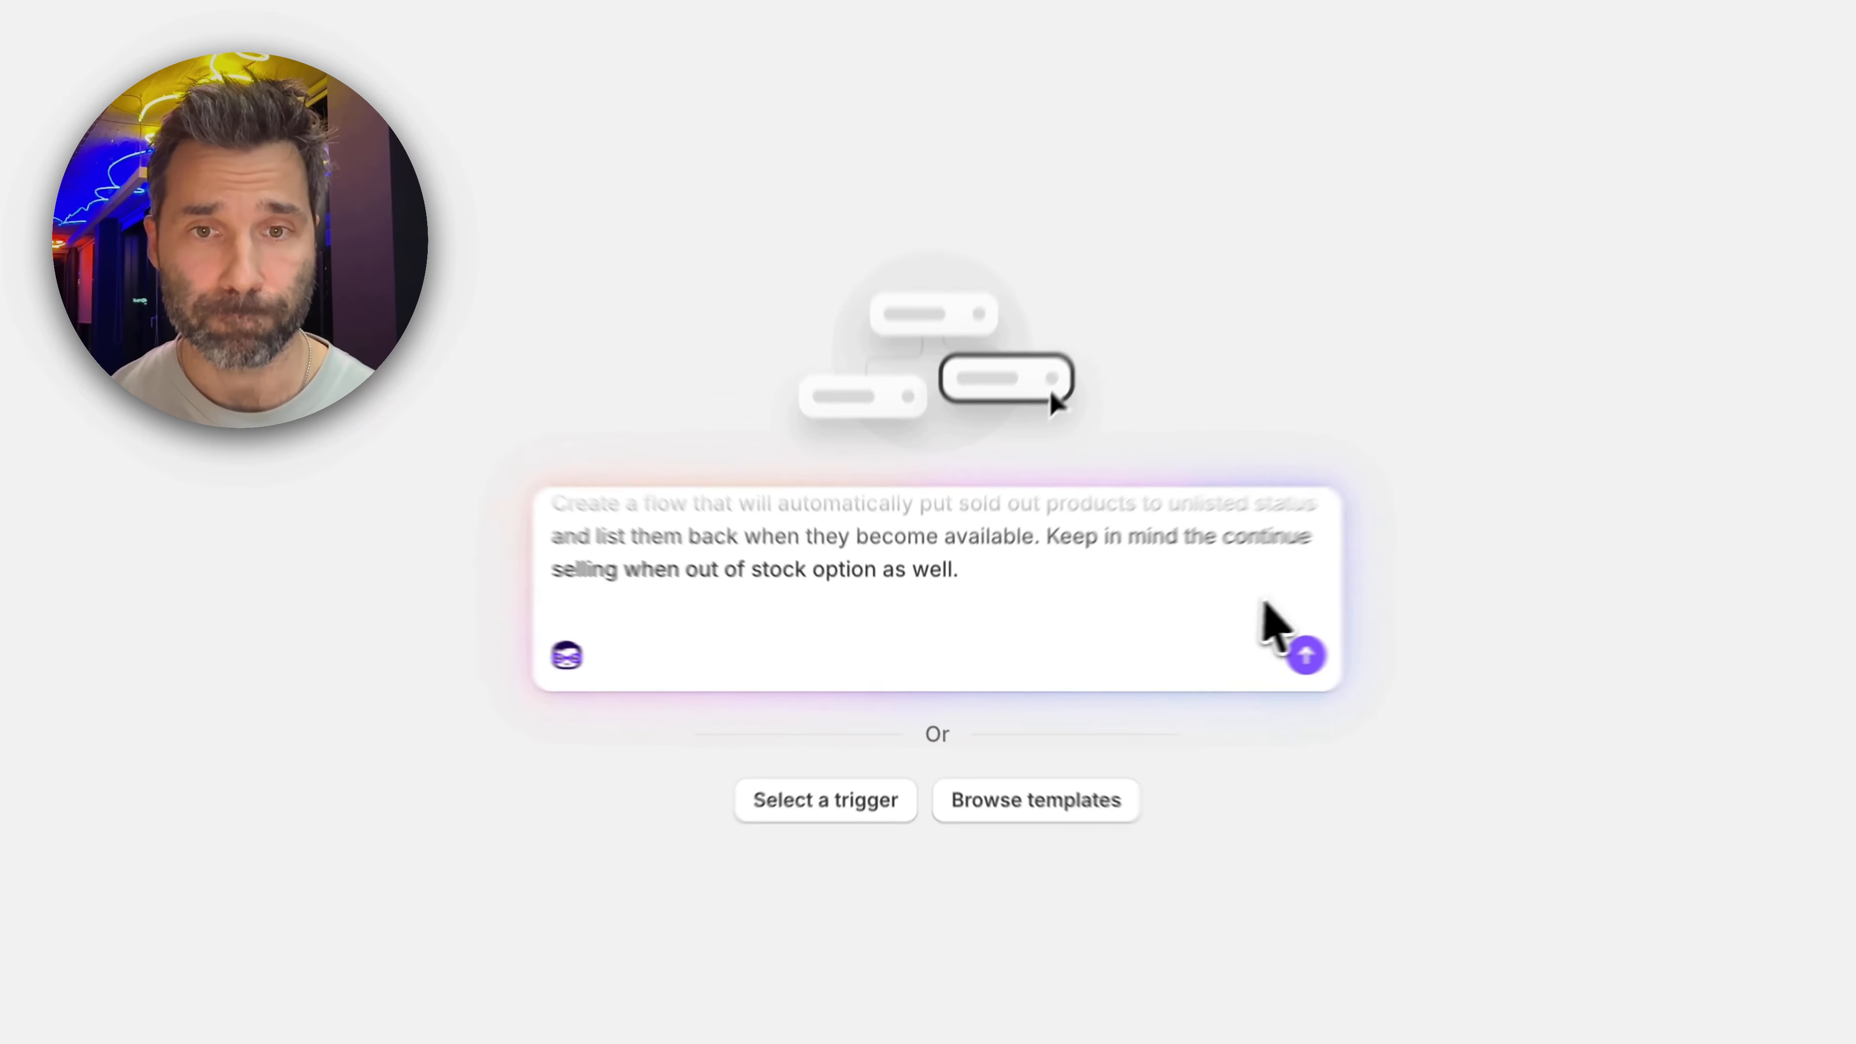
{"action": "left_click", "coordinate": [1452, 645]}
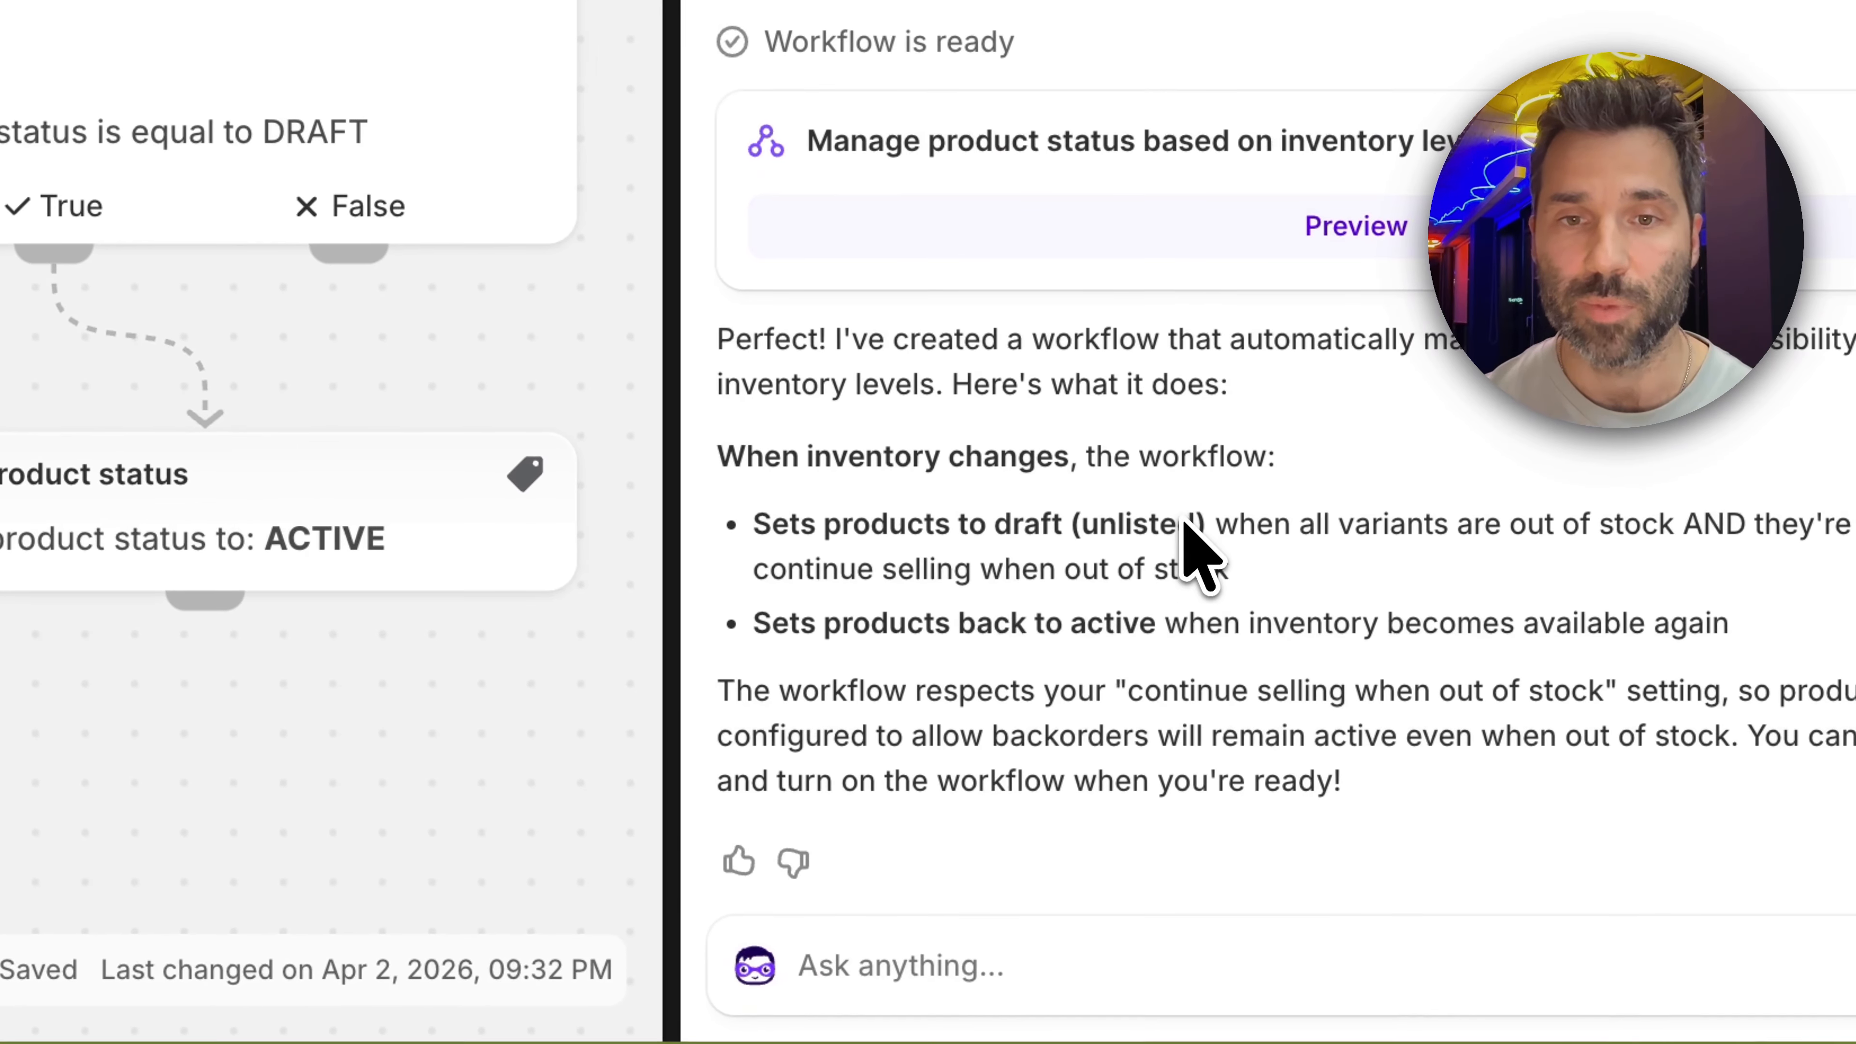
Tell the assistant to revise the workflow: "Dont use draft mode but unlisted status instead."
{"action": "left_click", "coordinate": [1298, 964]}
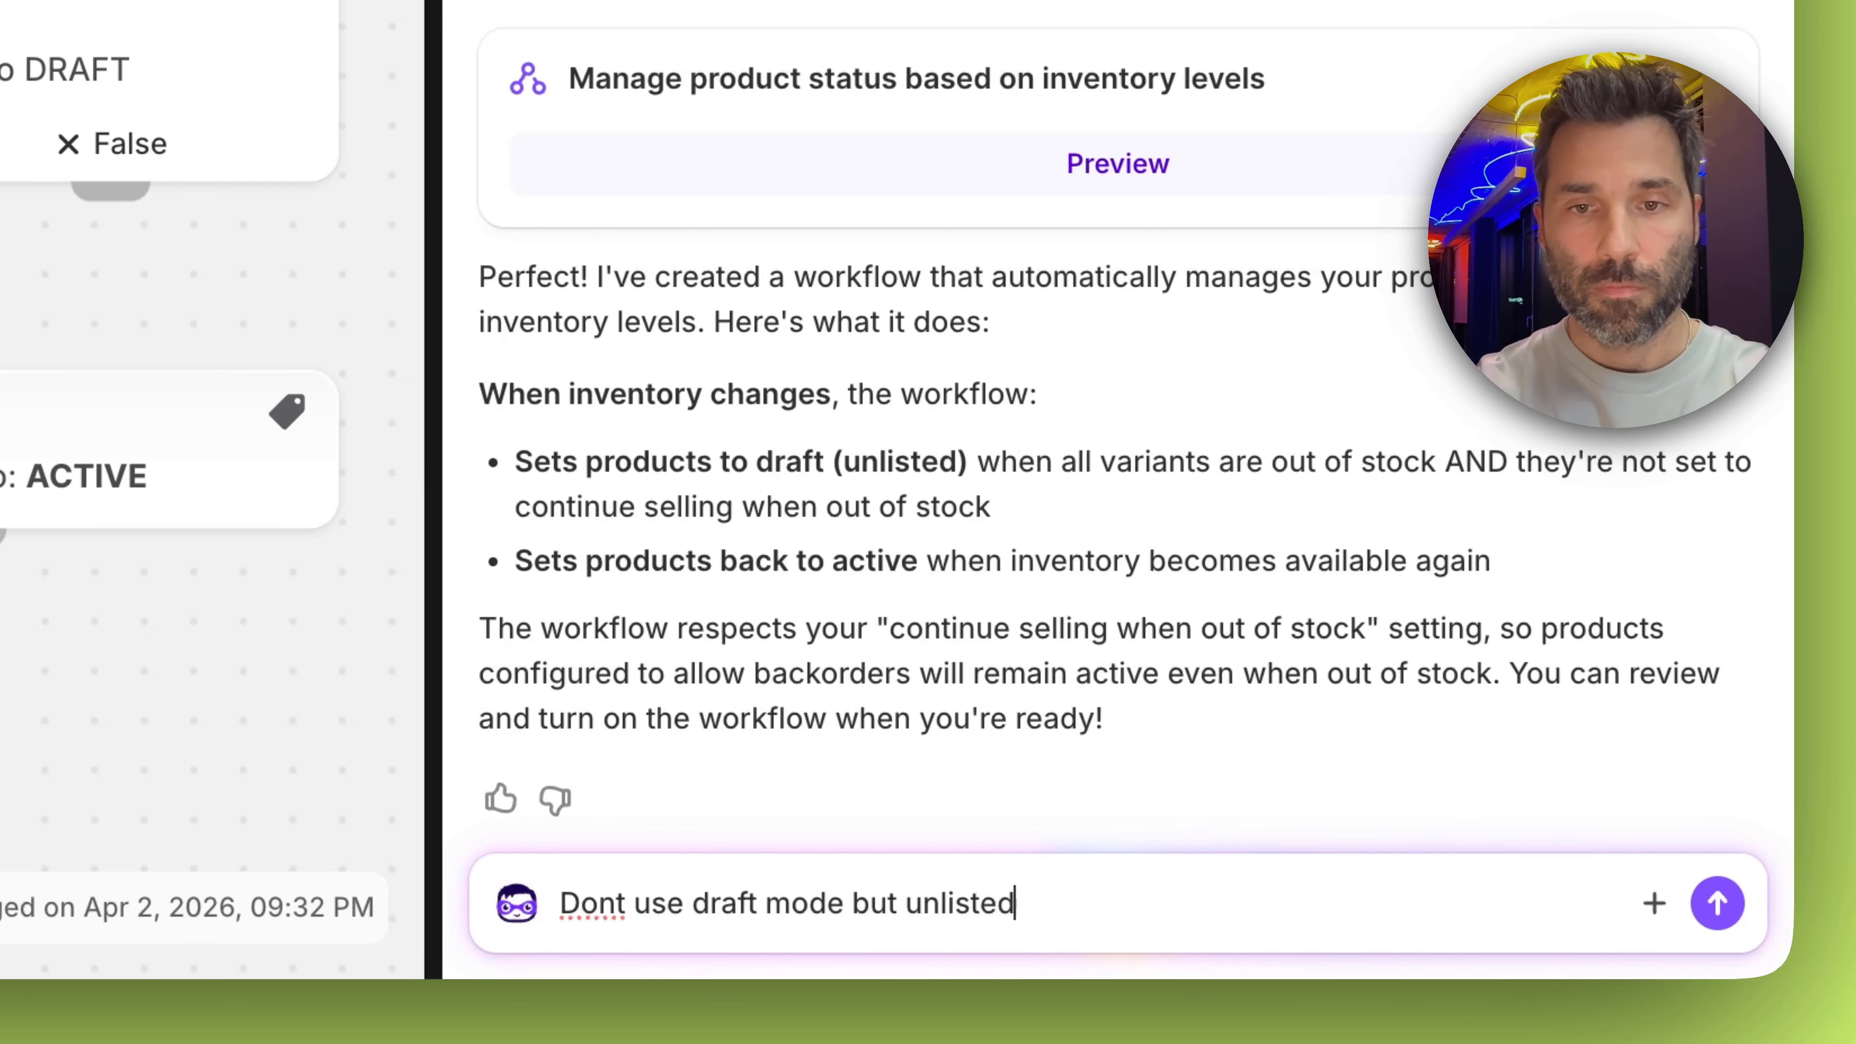
{"action": "type", "text": "Dont use draft mode but unlisted status instead."}
{"action": "key", "text": "Return"}
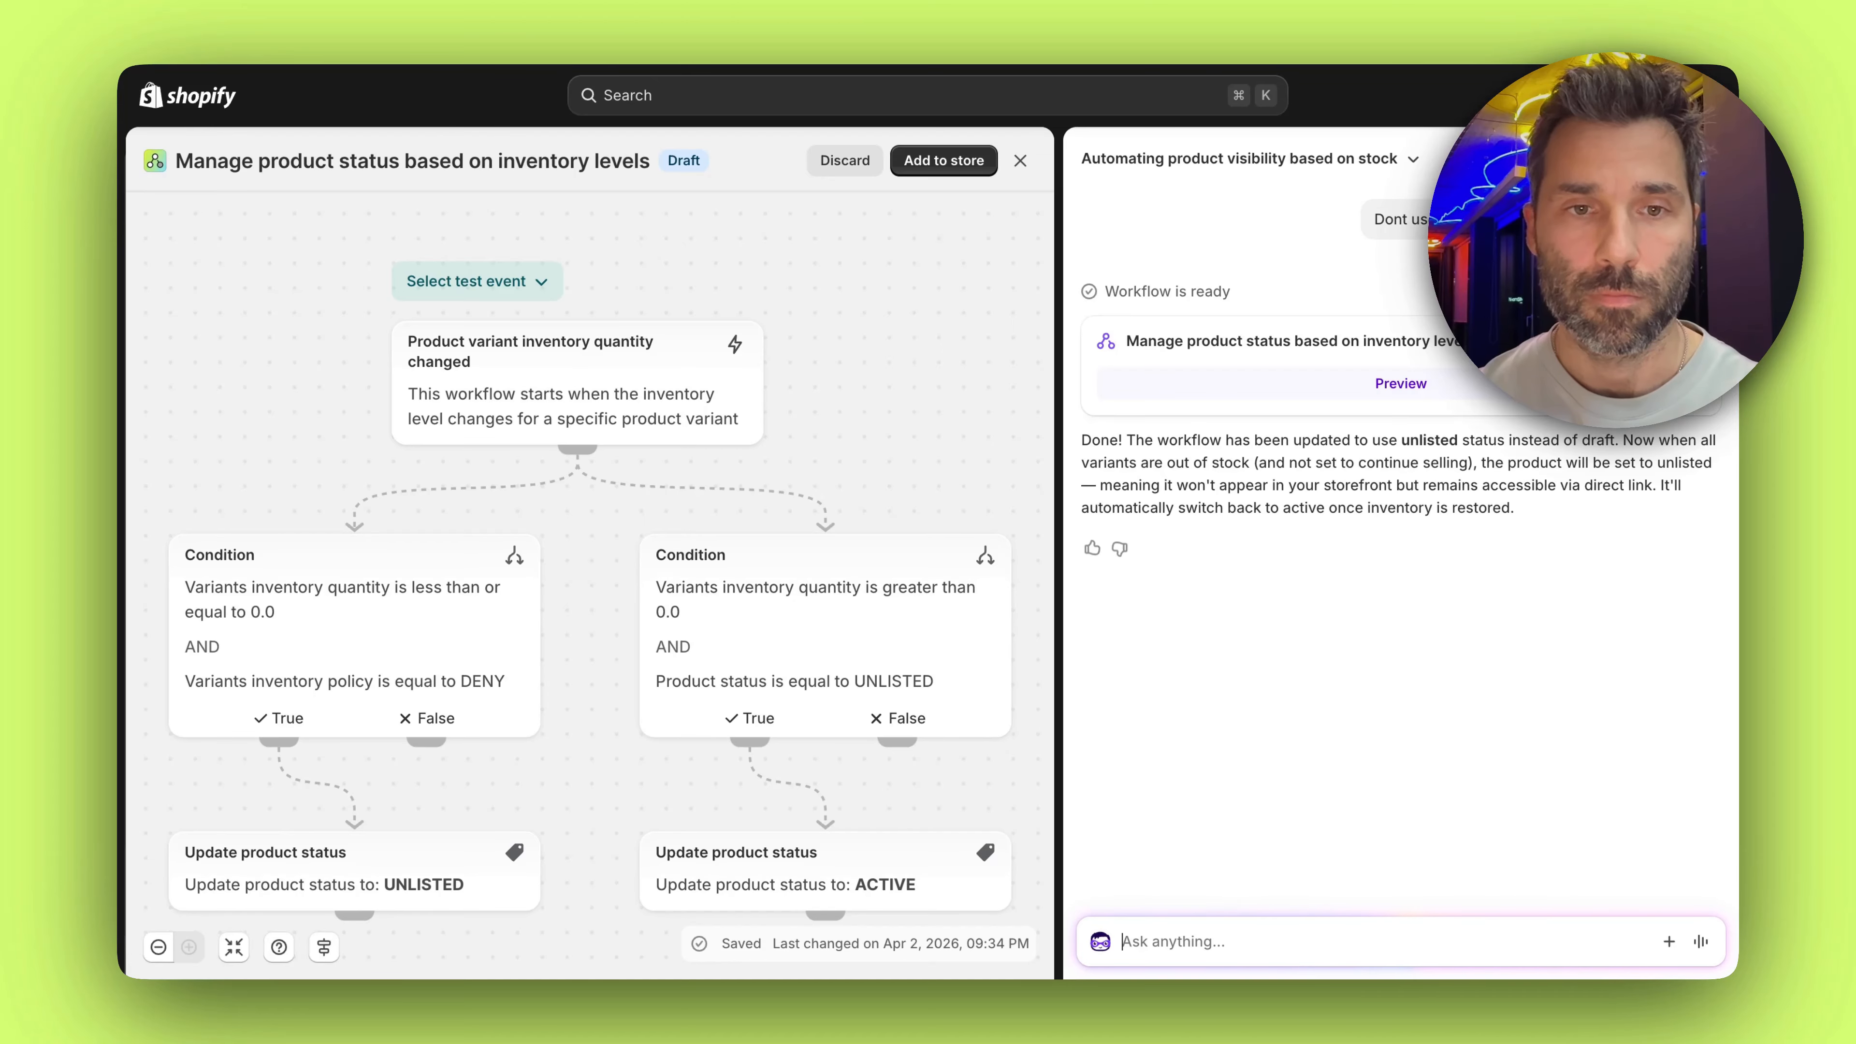
Review the revised workflow's conditions and actions, add it to the store and turn it on
{"action": "scroll", "coordinate": [814, 367], "scroll_direction": "down", "scroll_amount": 1}
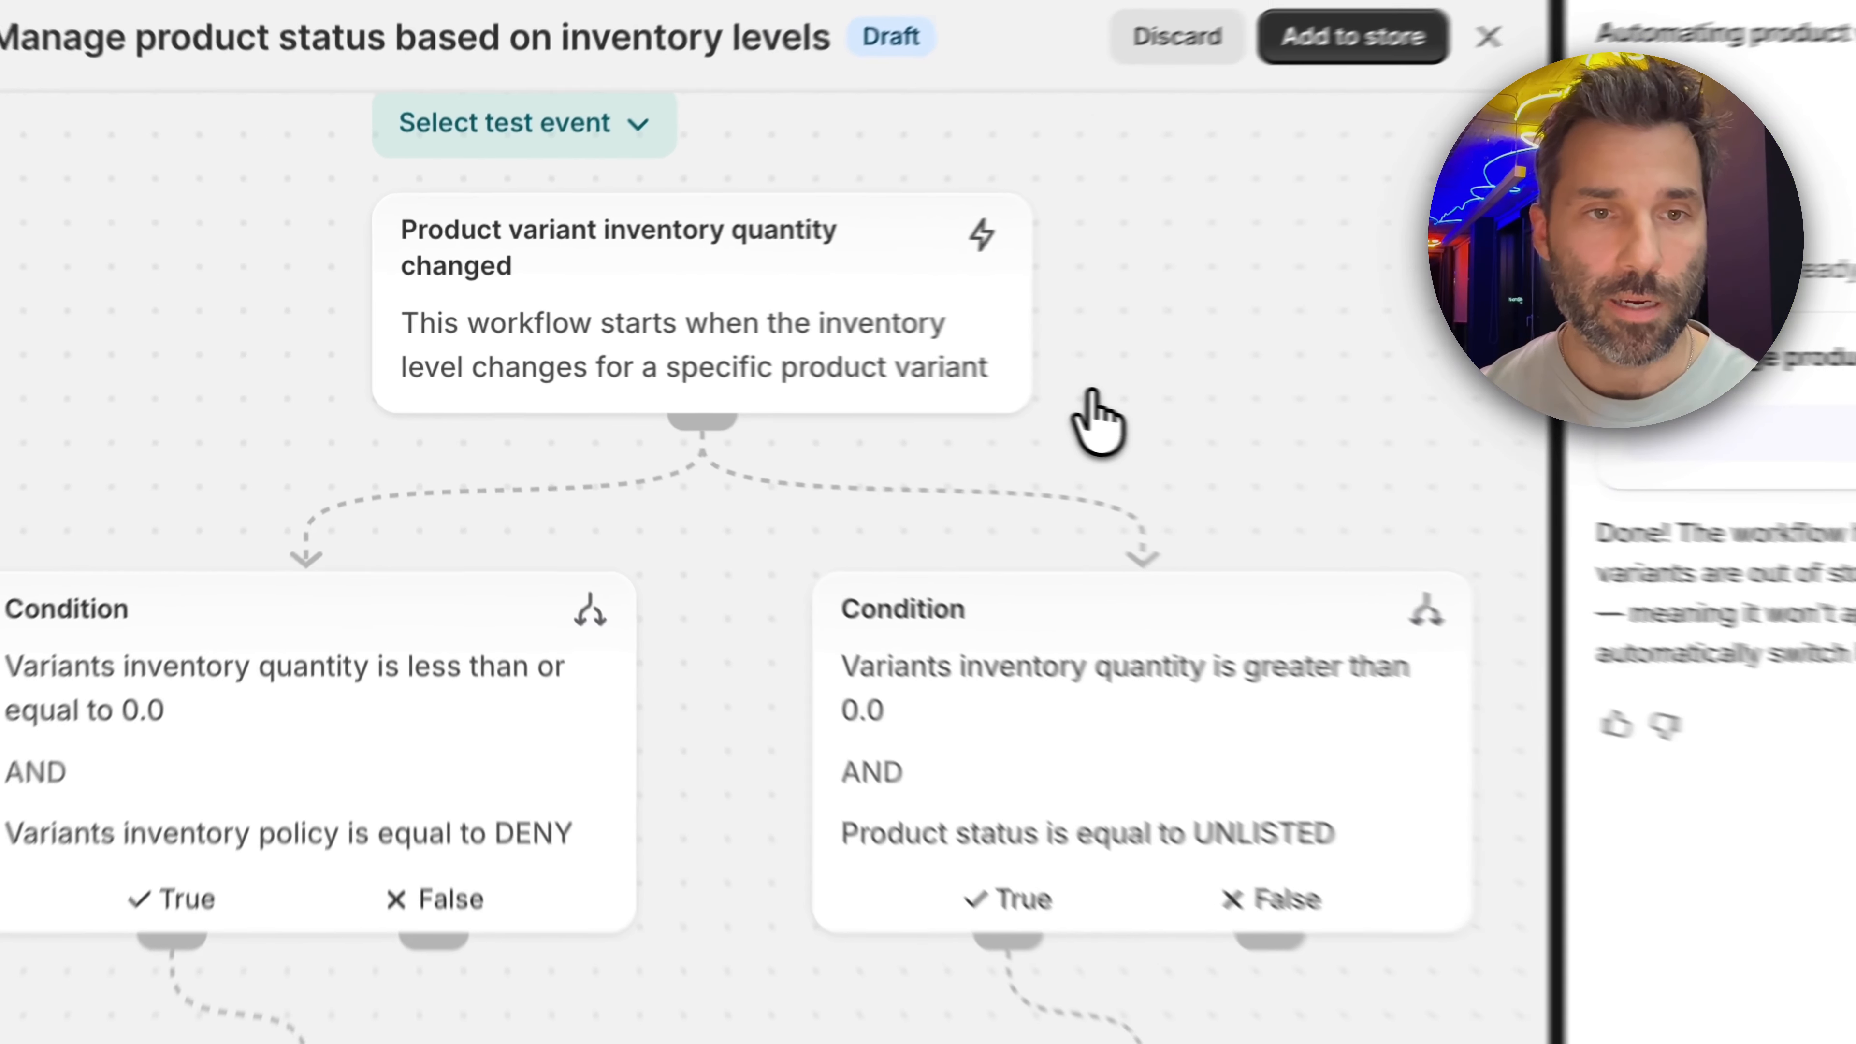
{"action": "scroll", "coordinate": [628, 512], "scroll_direction": "down", "scroll_amount": 2}
{"action": "scroll", "coordinate": [1236, 676], "scroll_direction": "up", "scroll_amount": 1}
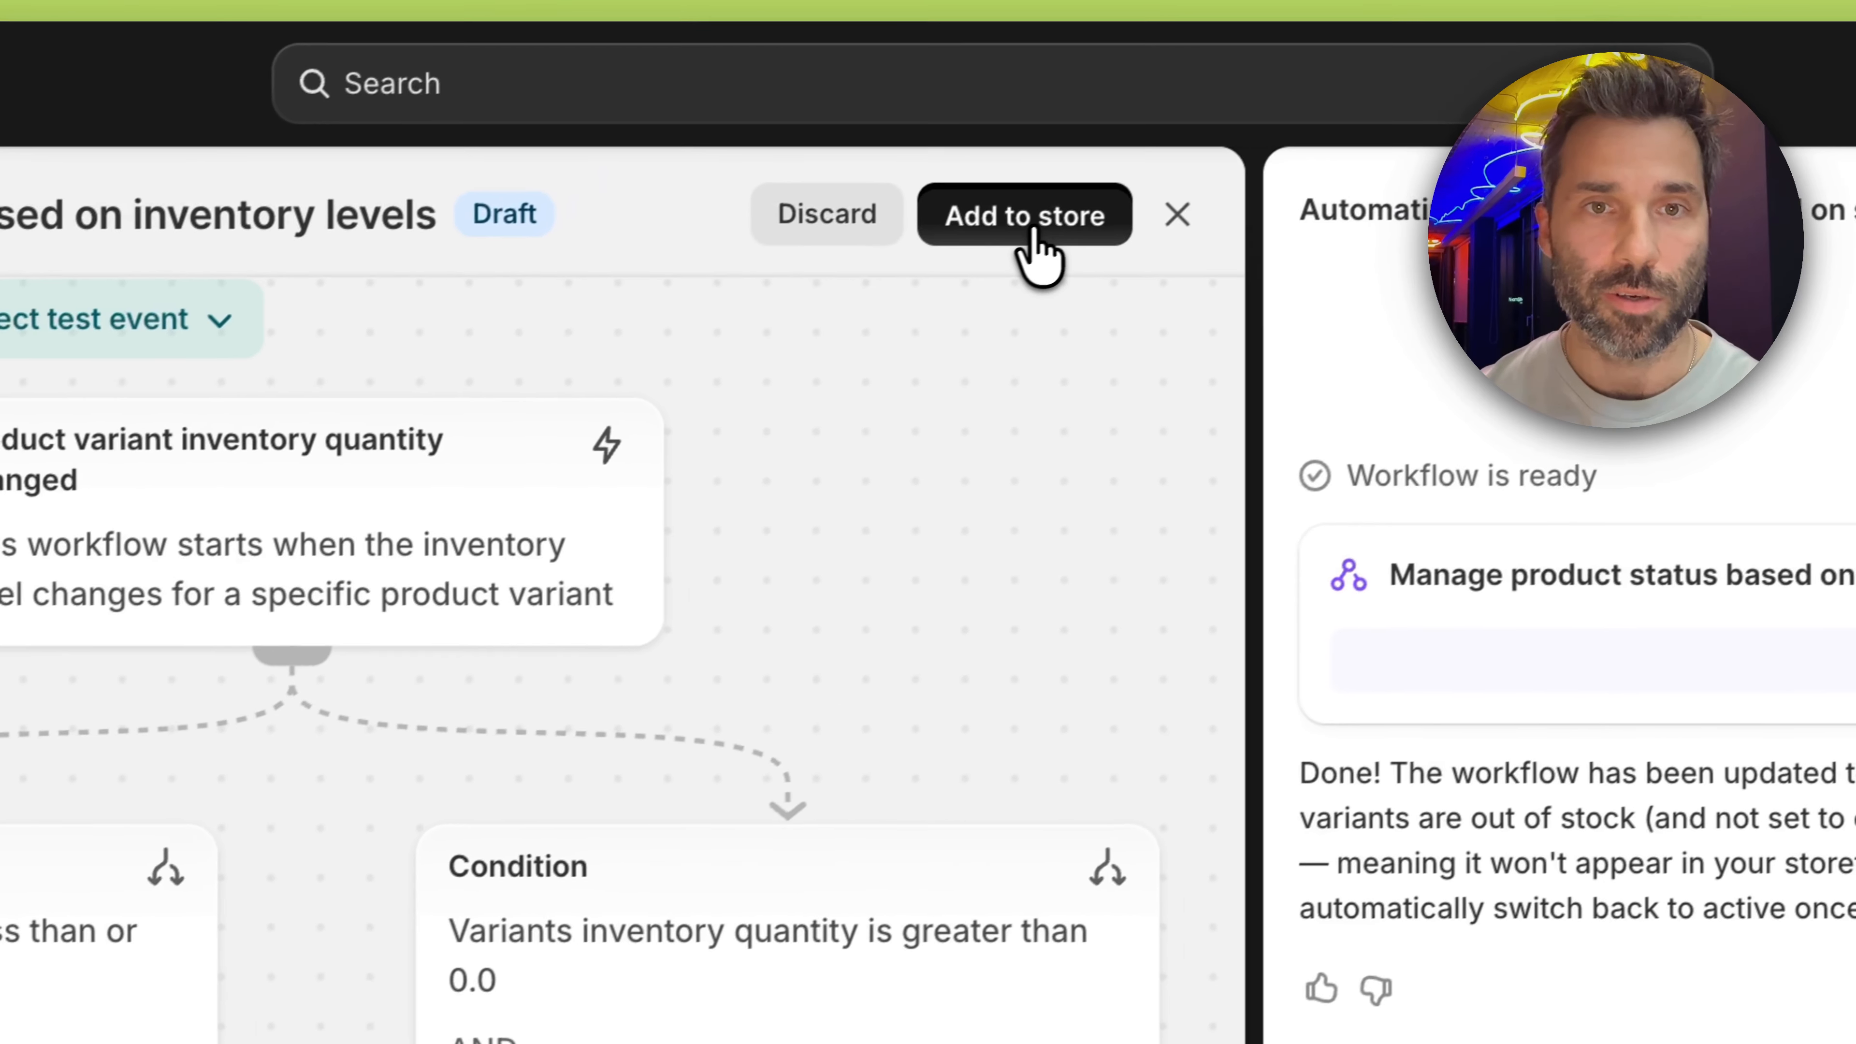
{"action": "left_click", "coordinate": [1037, 245]}
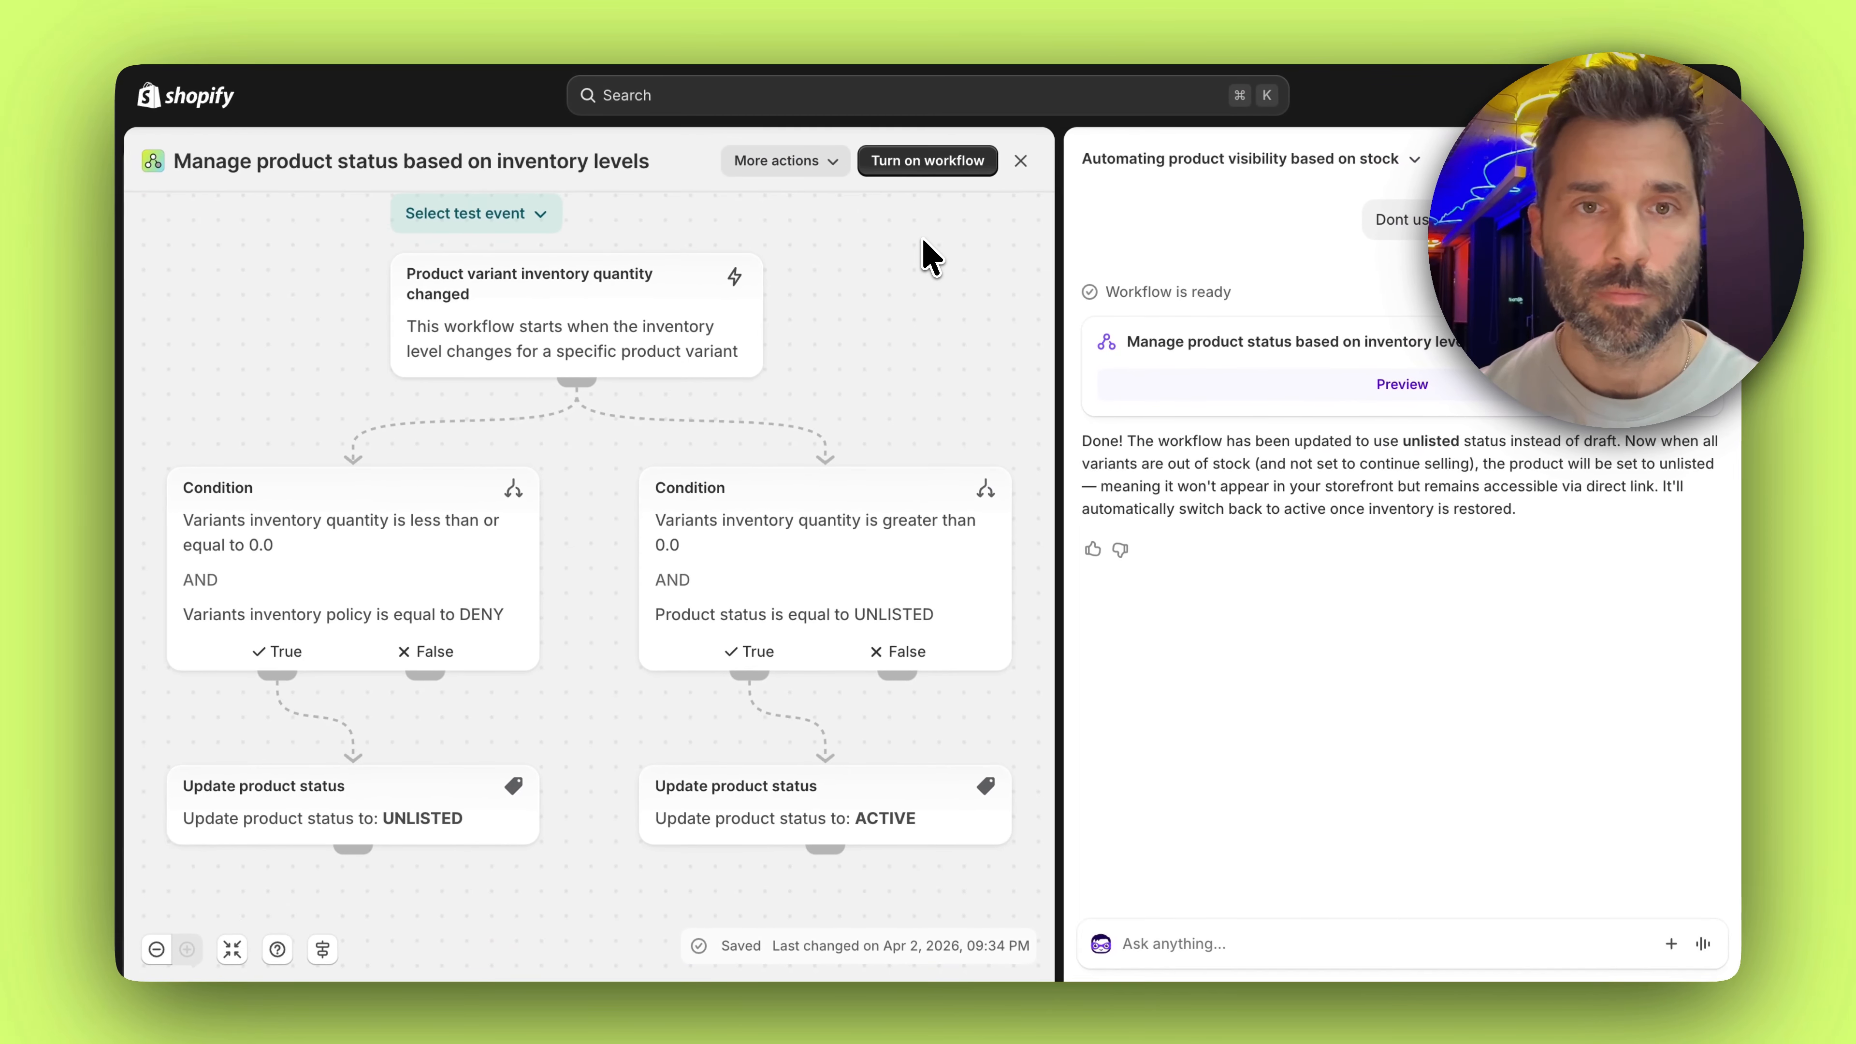
{"action": "left_click", "coordinate": [925, 166]}
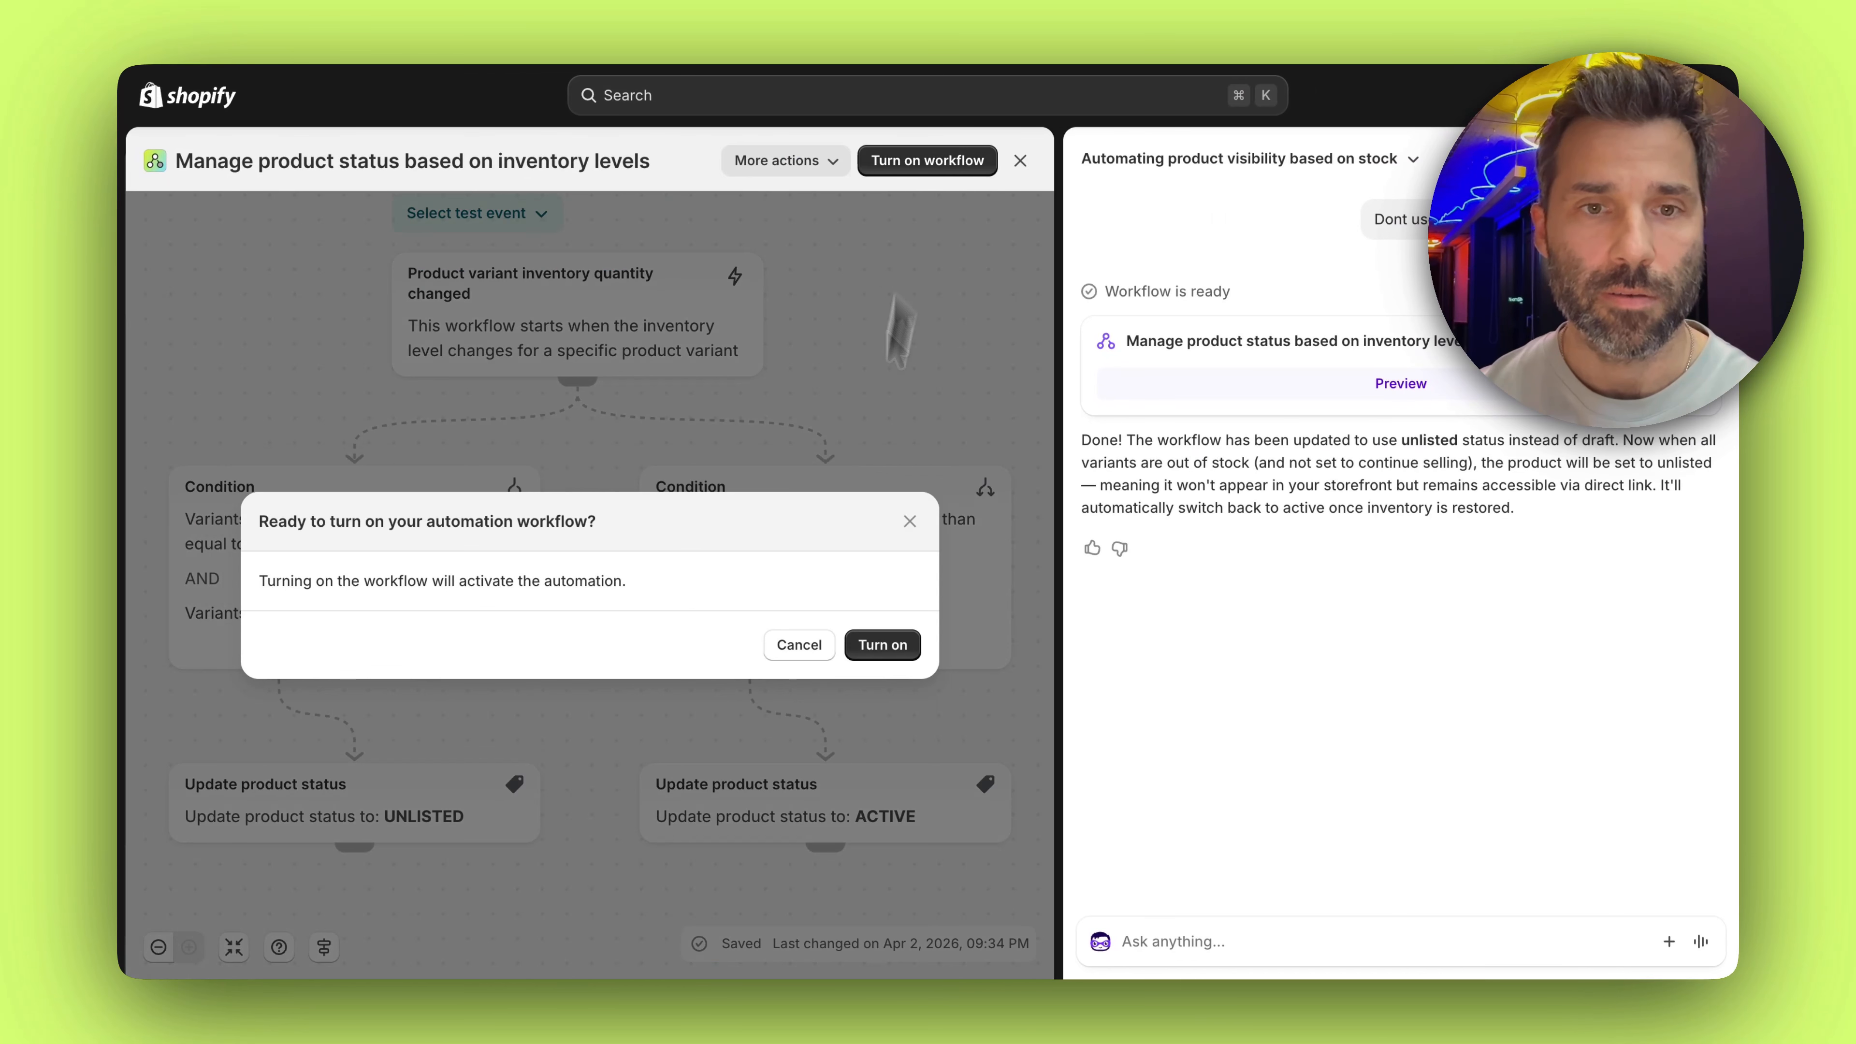
{"action": "left_click", "coordinate": [883, 645]}
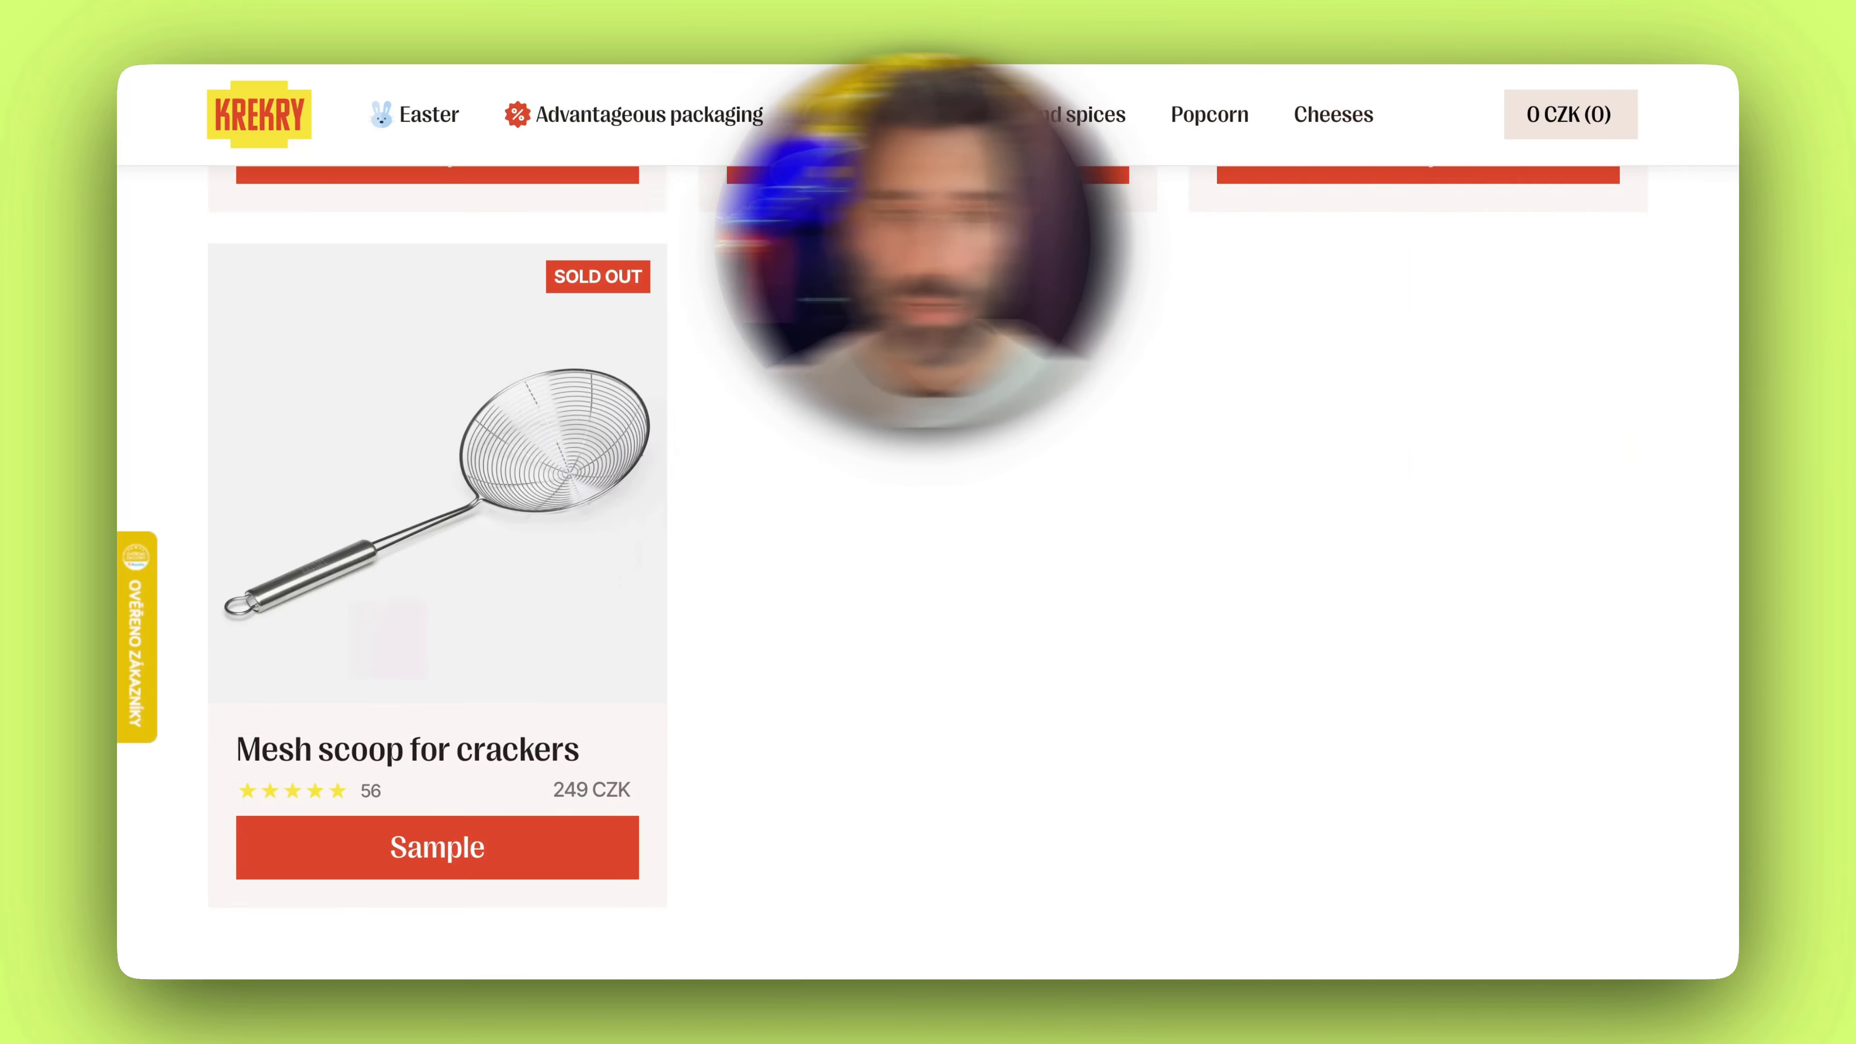
Check the sold-out Mesh scoop for crackers in the storefront's product grid, and return to the Shopify admin
{"action": "scroll", "coordinate": [945, 443], "scroll_direction": "up", "scroll_amount": 1}
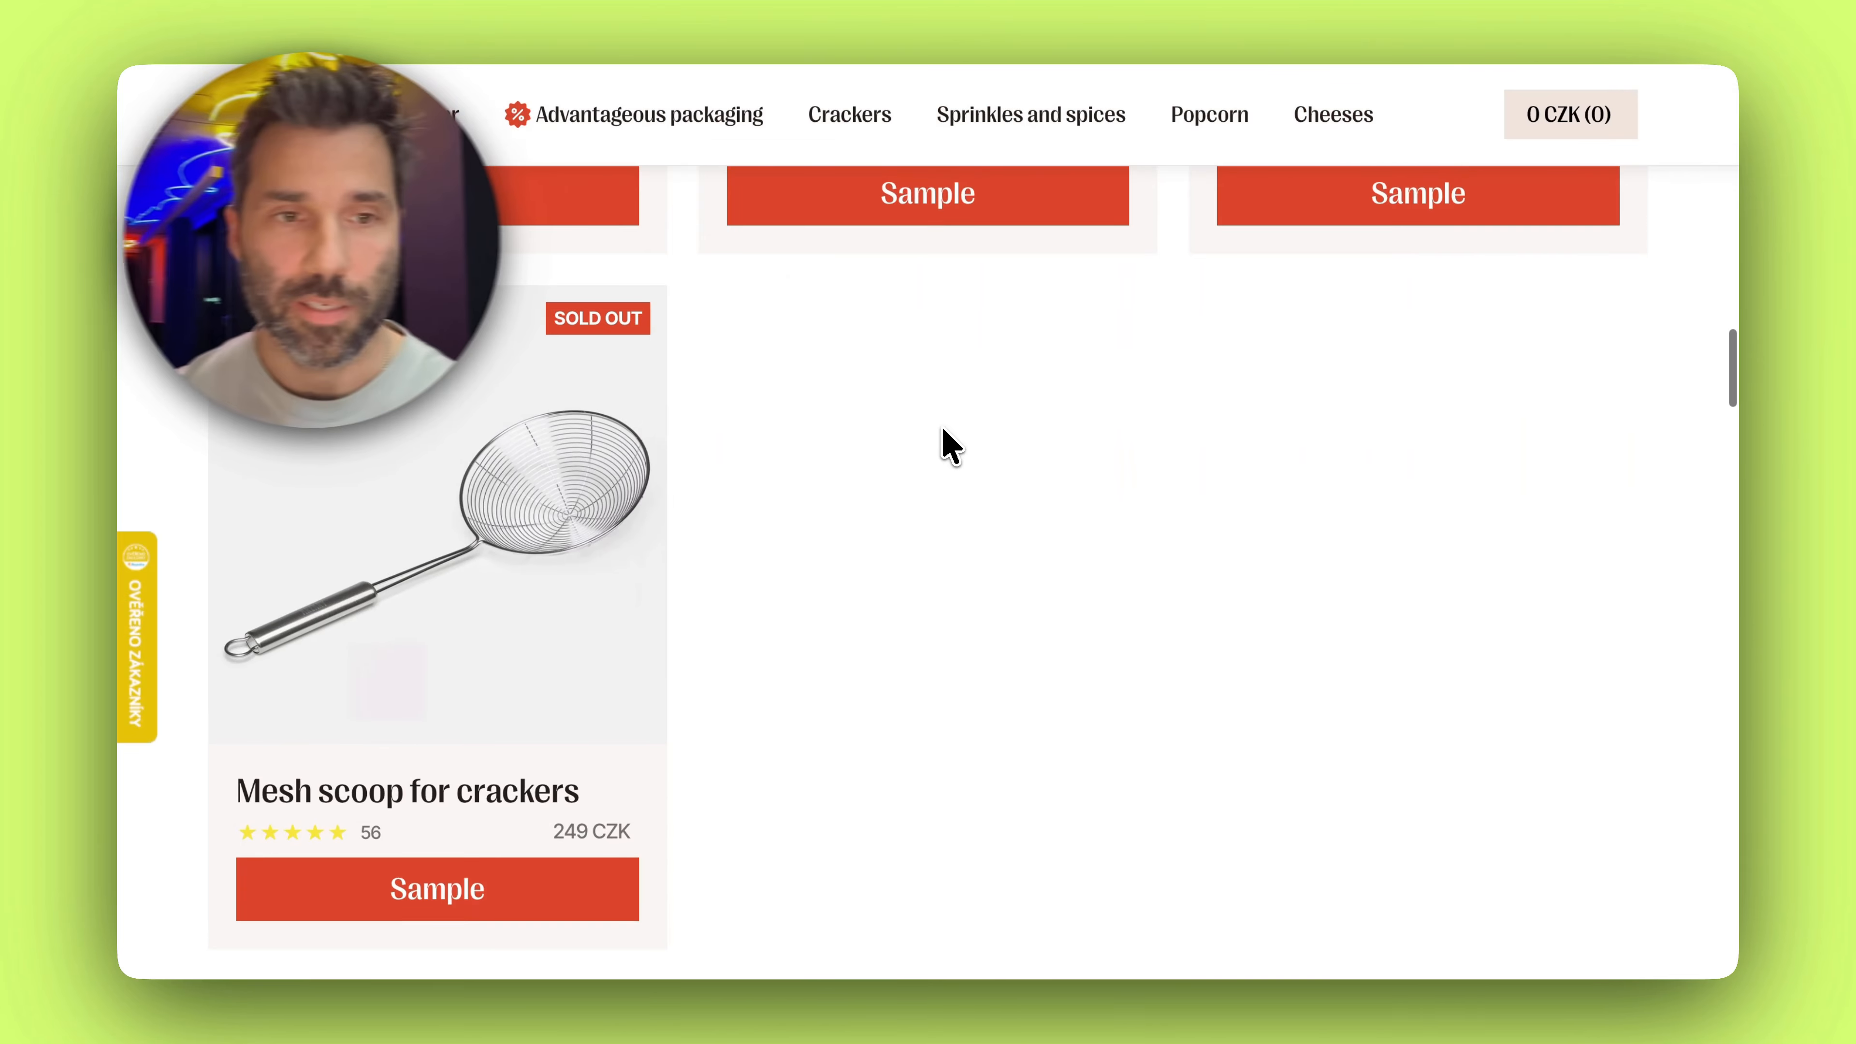
{"action": "scroll", "coordinate": [886, 669], "scroll_direction": "up", "scroll_amount": 1}
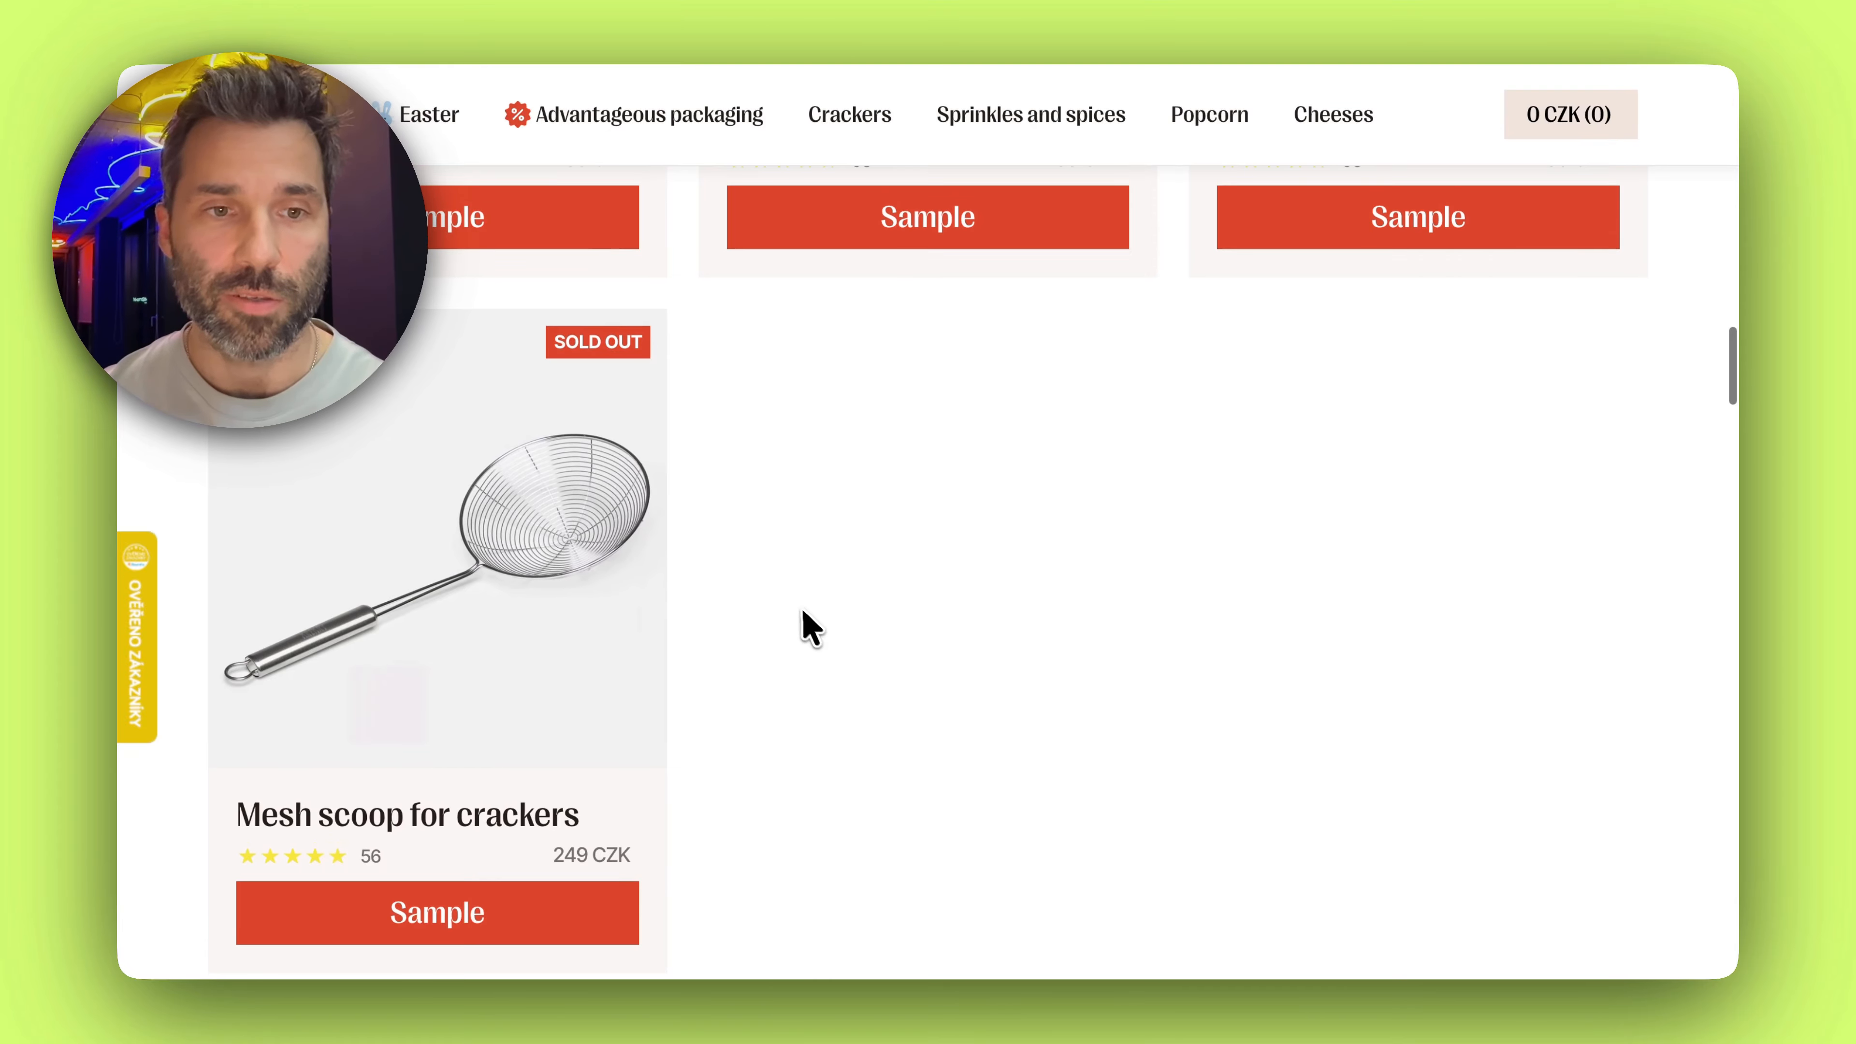
{"action": "scroll", "coordinate": [802, 610], "scroll_direction": "down", "scroll_amount": 1}
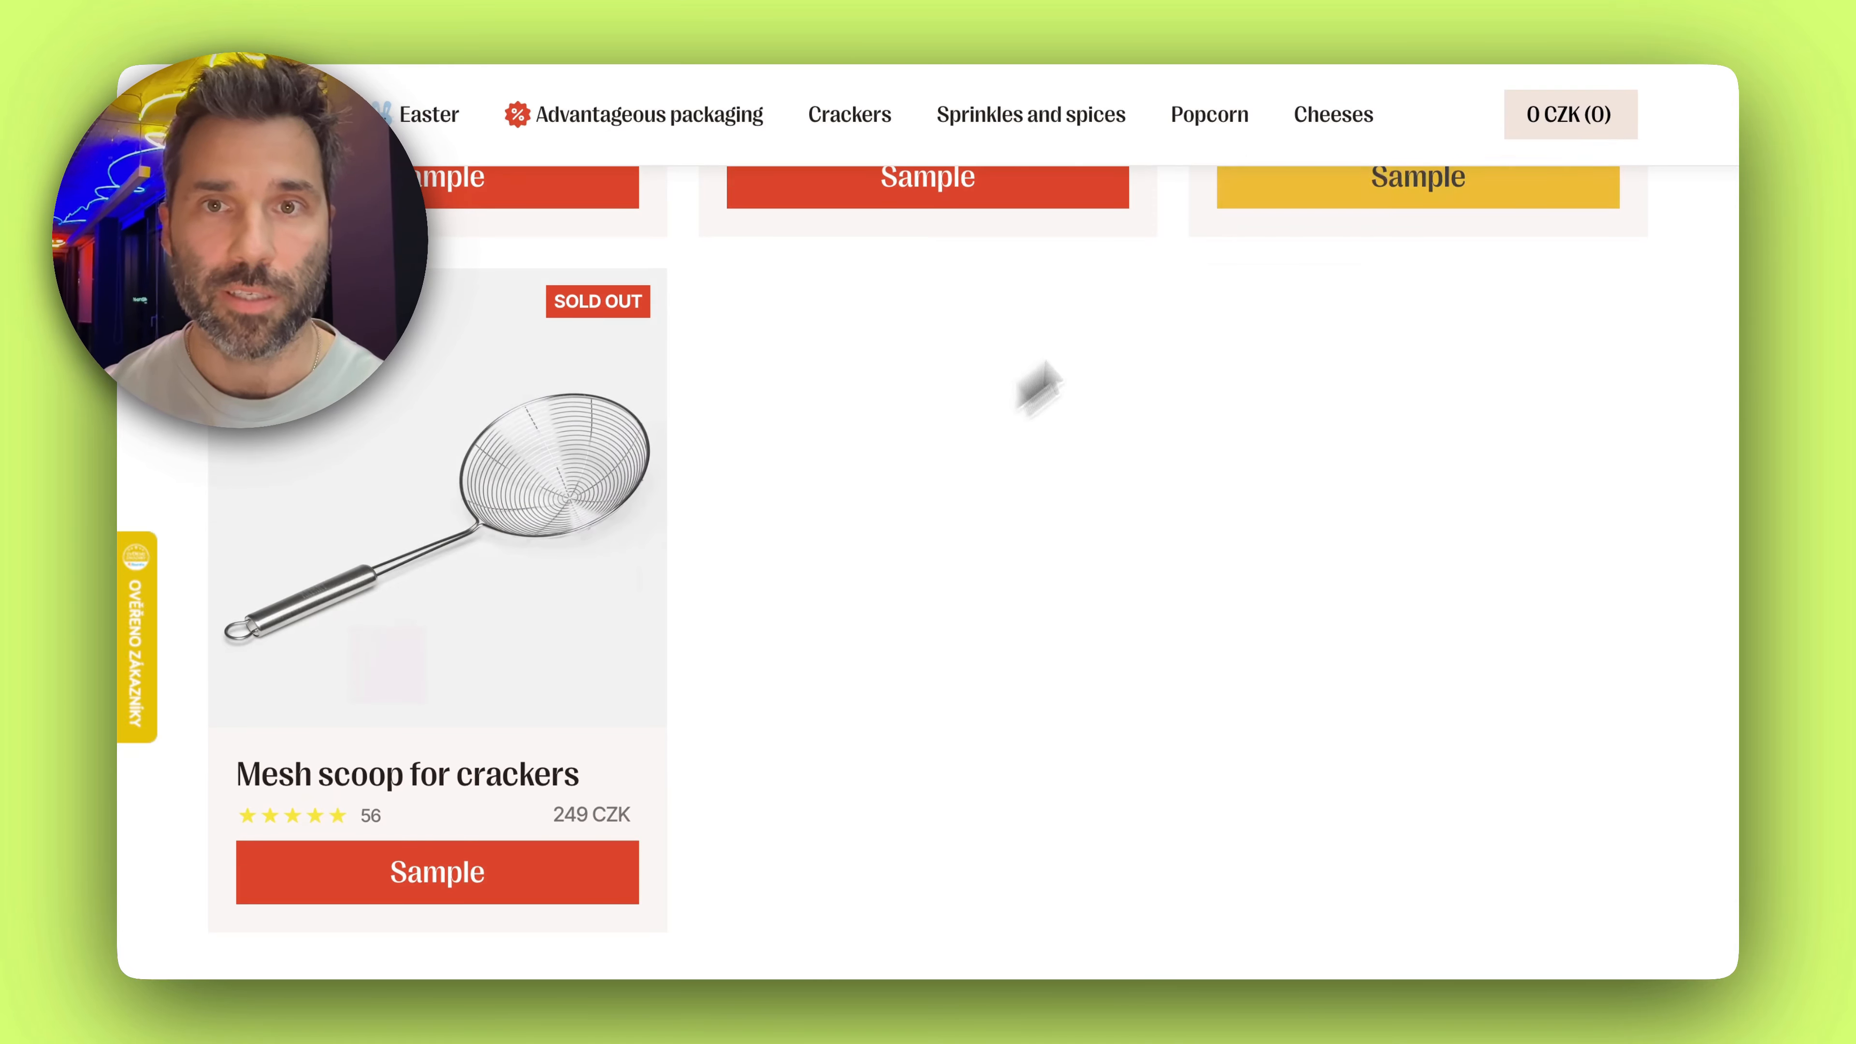
{"action": "left_click", "coordinate": [1420, 8]}
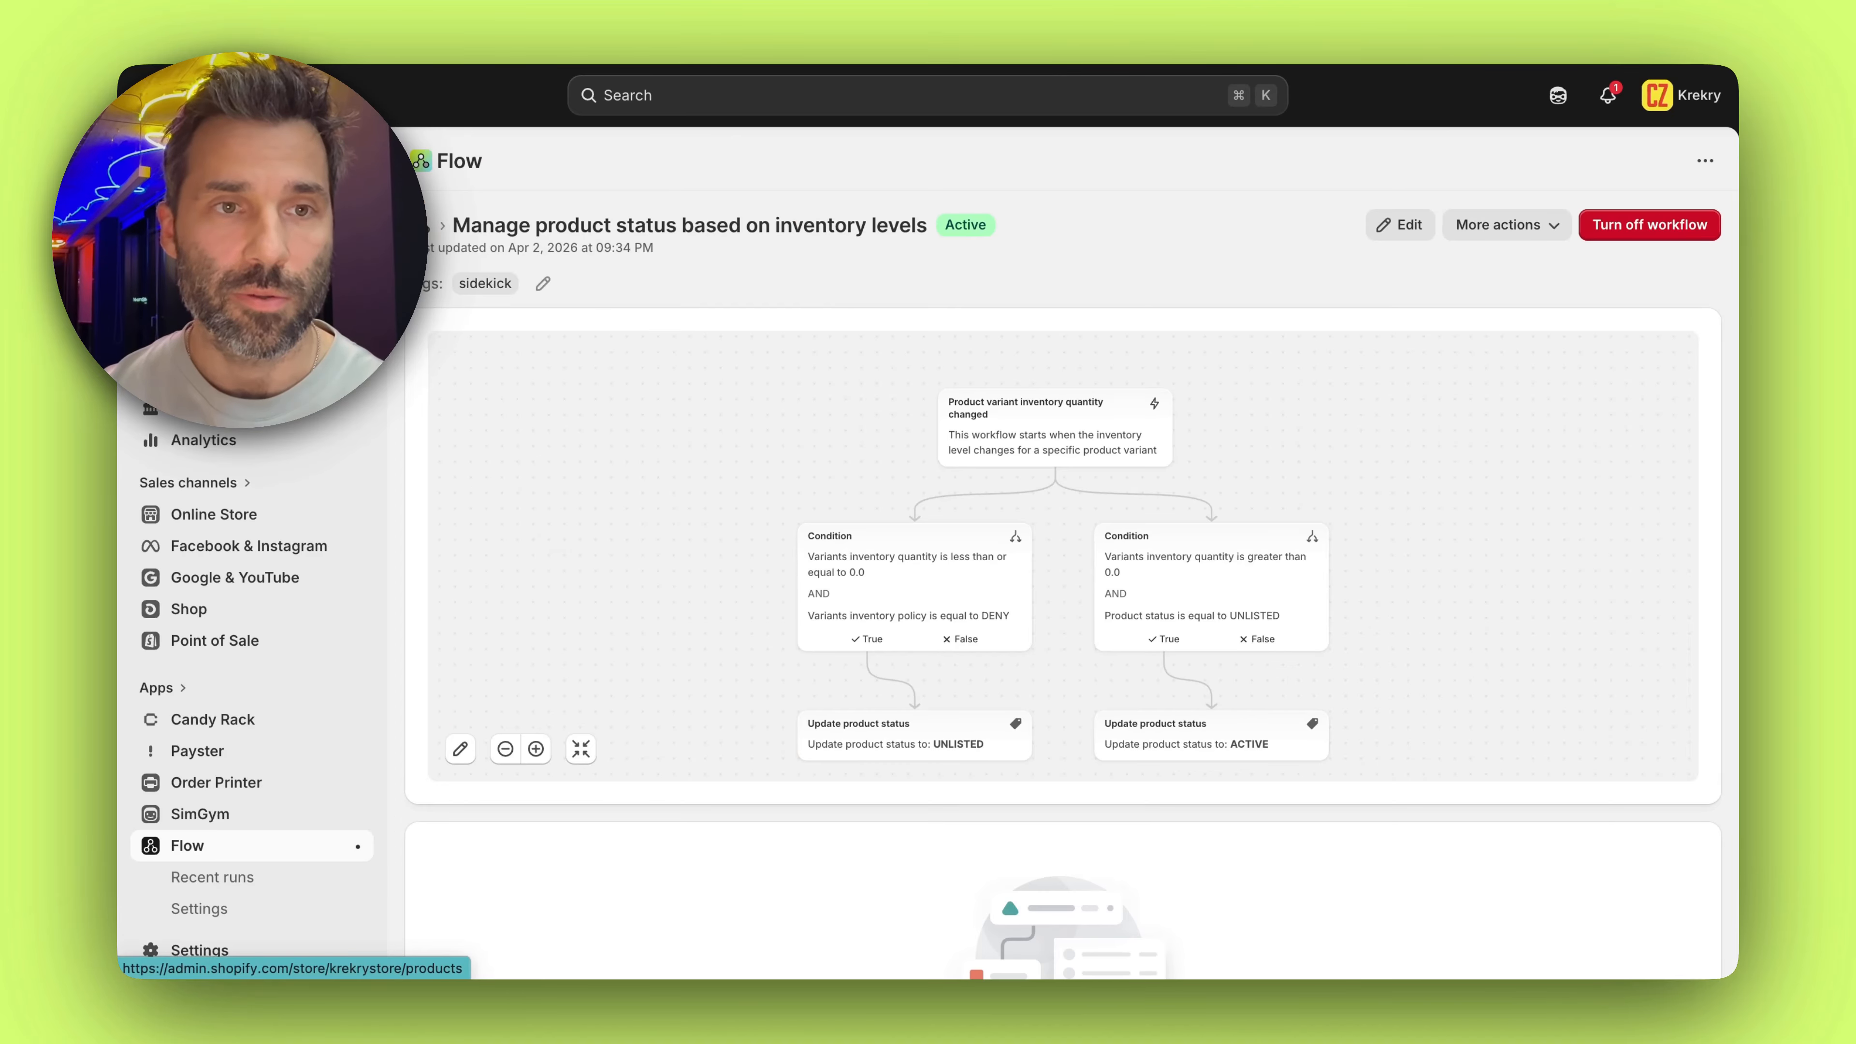
Open the product Síťovaná naběračka na Krekry from the store's product list
{"action": "left_click", "coordinate": [195, 220]}
{"action": "scroll", "coordinate": [856, 350], "scroll_direction": "down", "scroll_amount": 3}
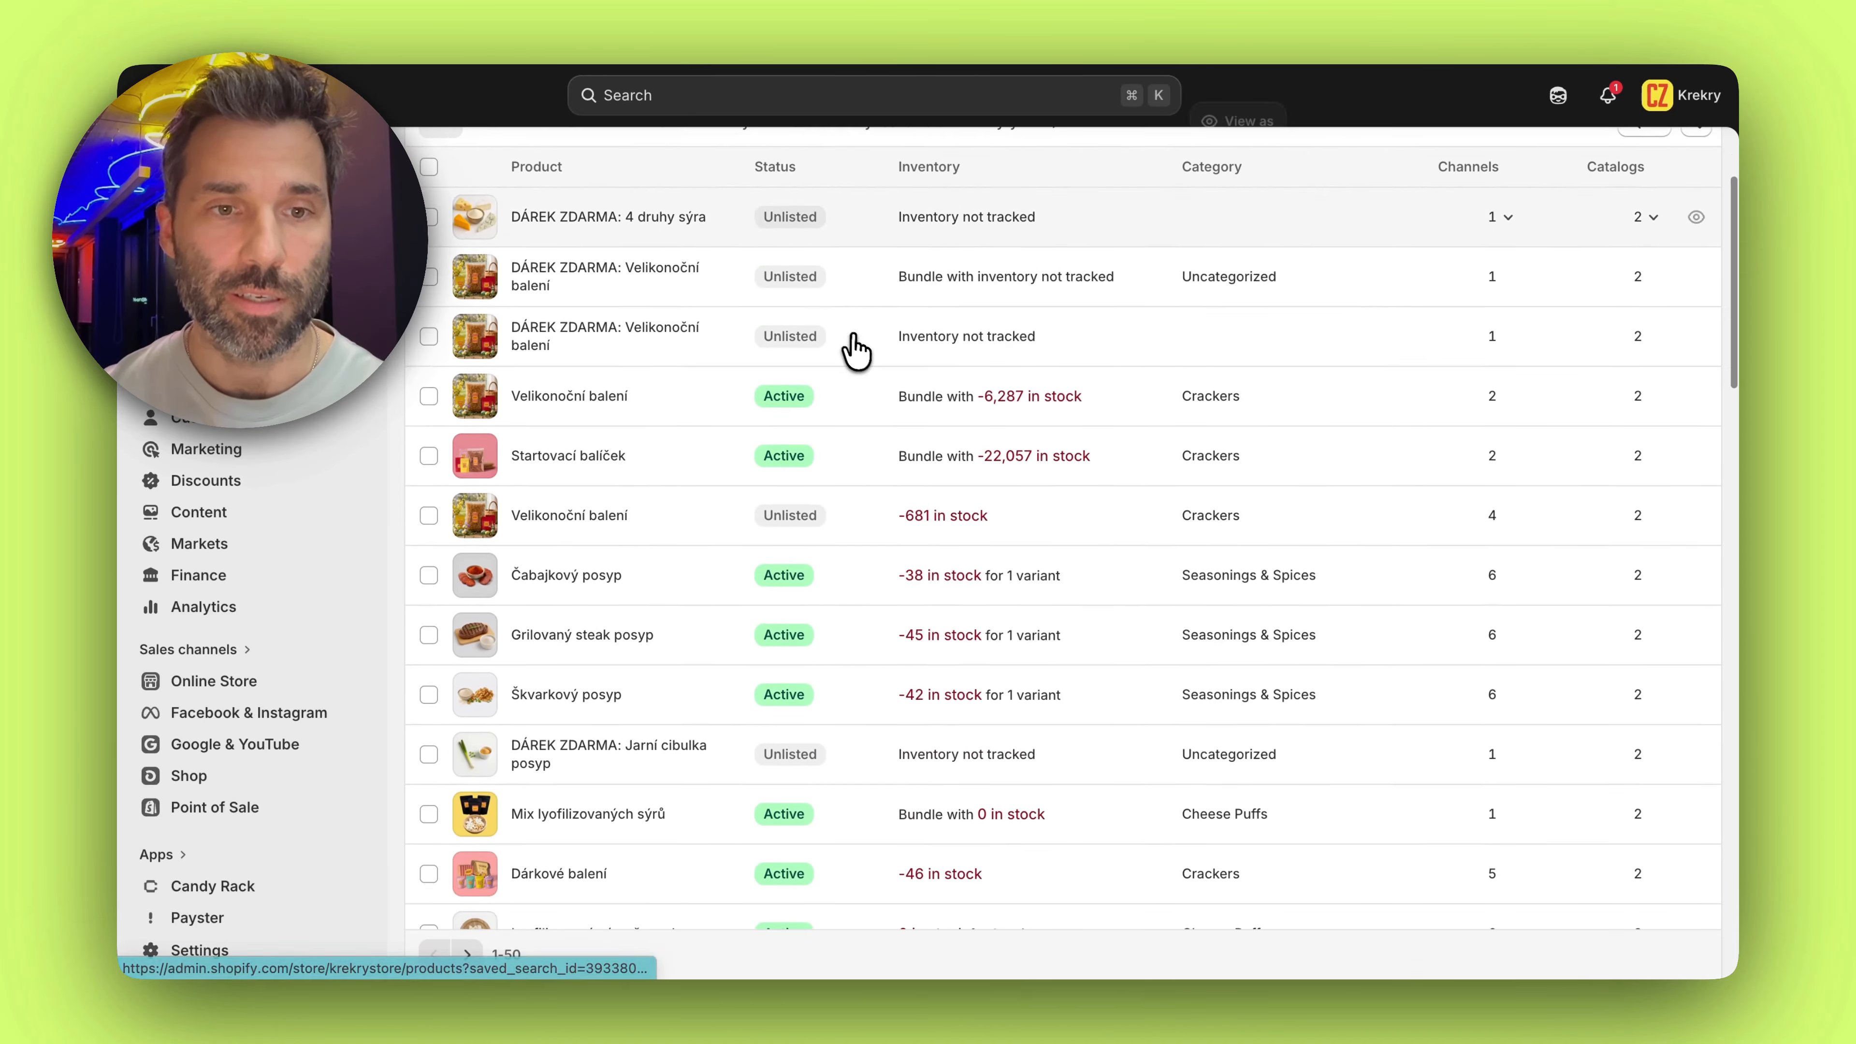
{"action": "scroll", "coordinate": [856, 350], "scroll_direction": "down", "scroll_amount": 20}
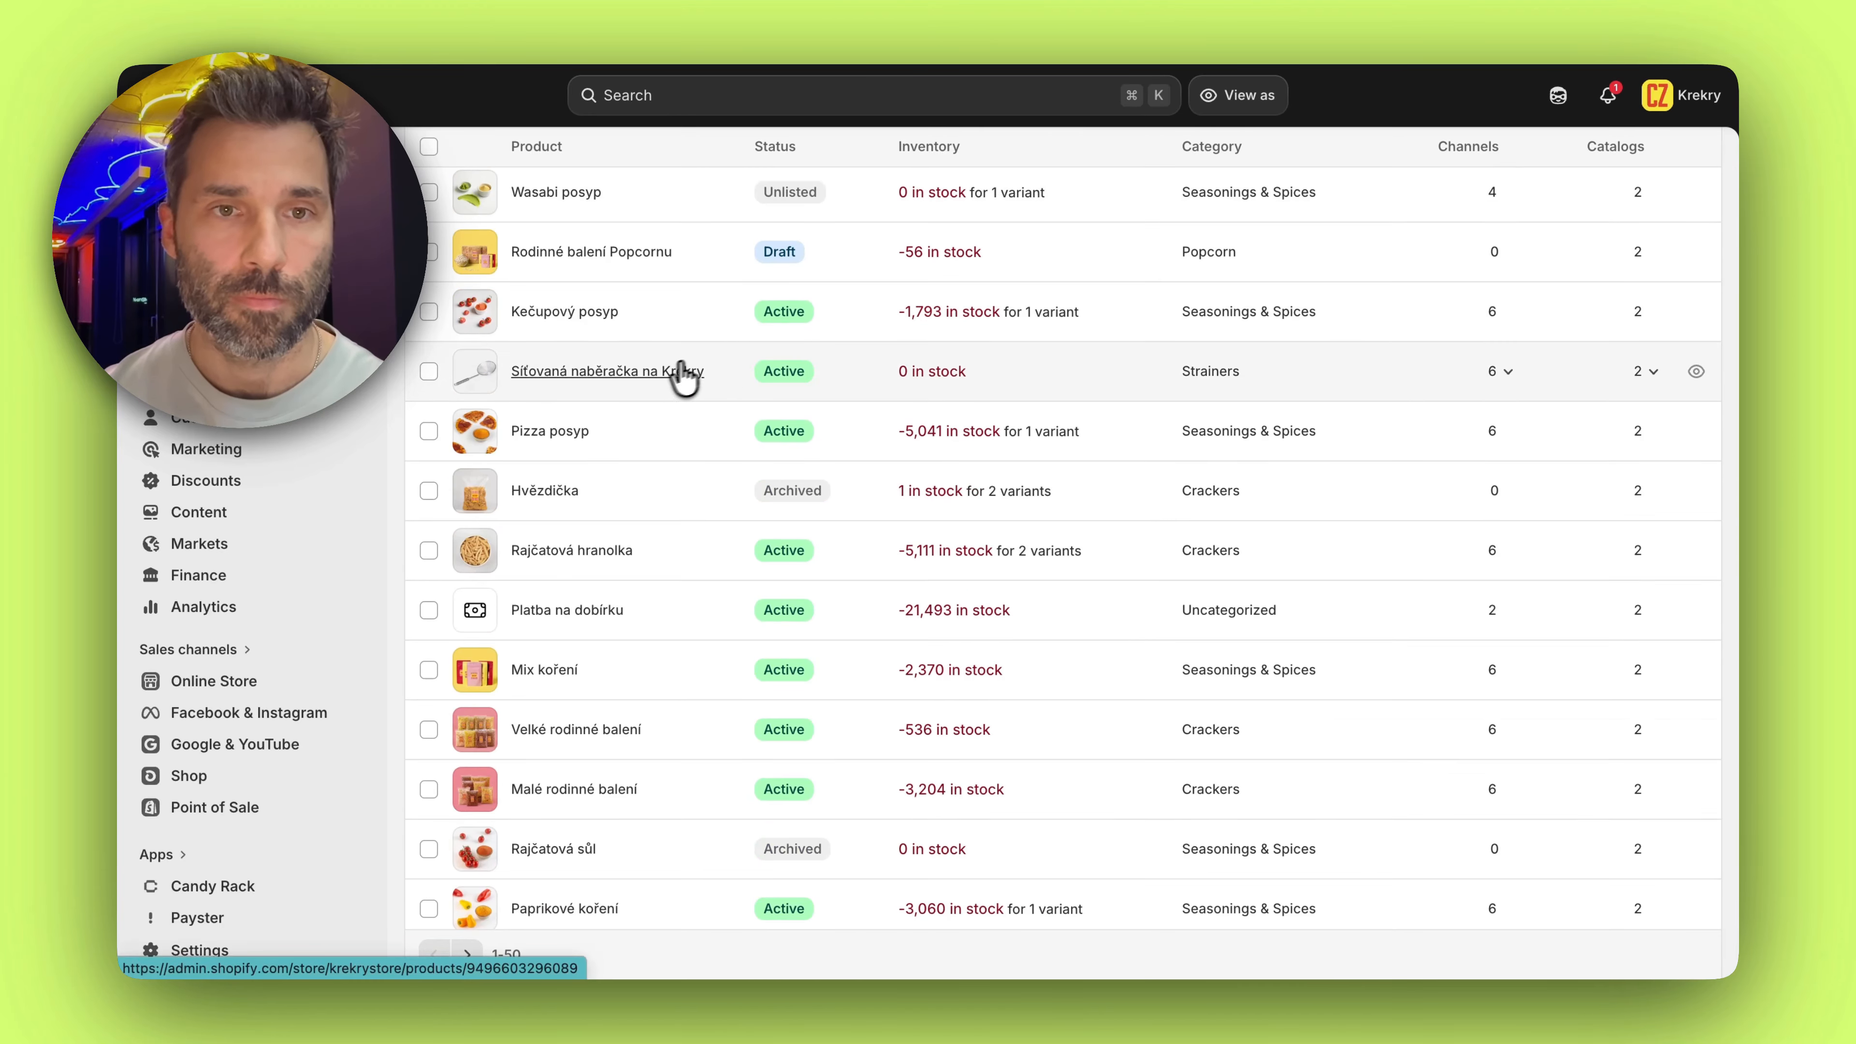
{"action": "left_click", "coordinate": [683, 373]}
Set the product's available inventory at the Jílovice location to -1 and save the adjustment
{"action": "scroll", "coordinate": [730, 407], "scroll_direction": "down", "scroll_amount": 10}
{"action": "scroll", "coordinate": [746, 415], "scroll_direction": "up", "scroll_amount": 5}
{"action": "left_click", "coordinate": [1169, 450]}
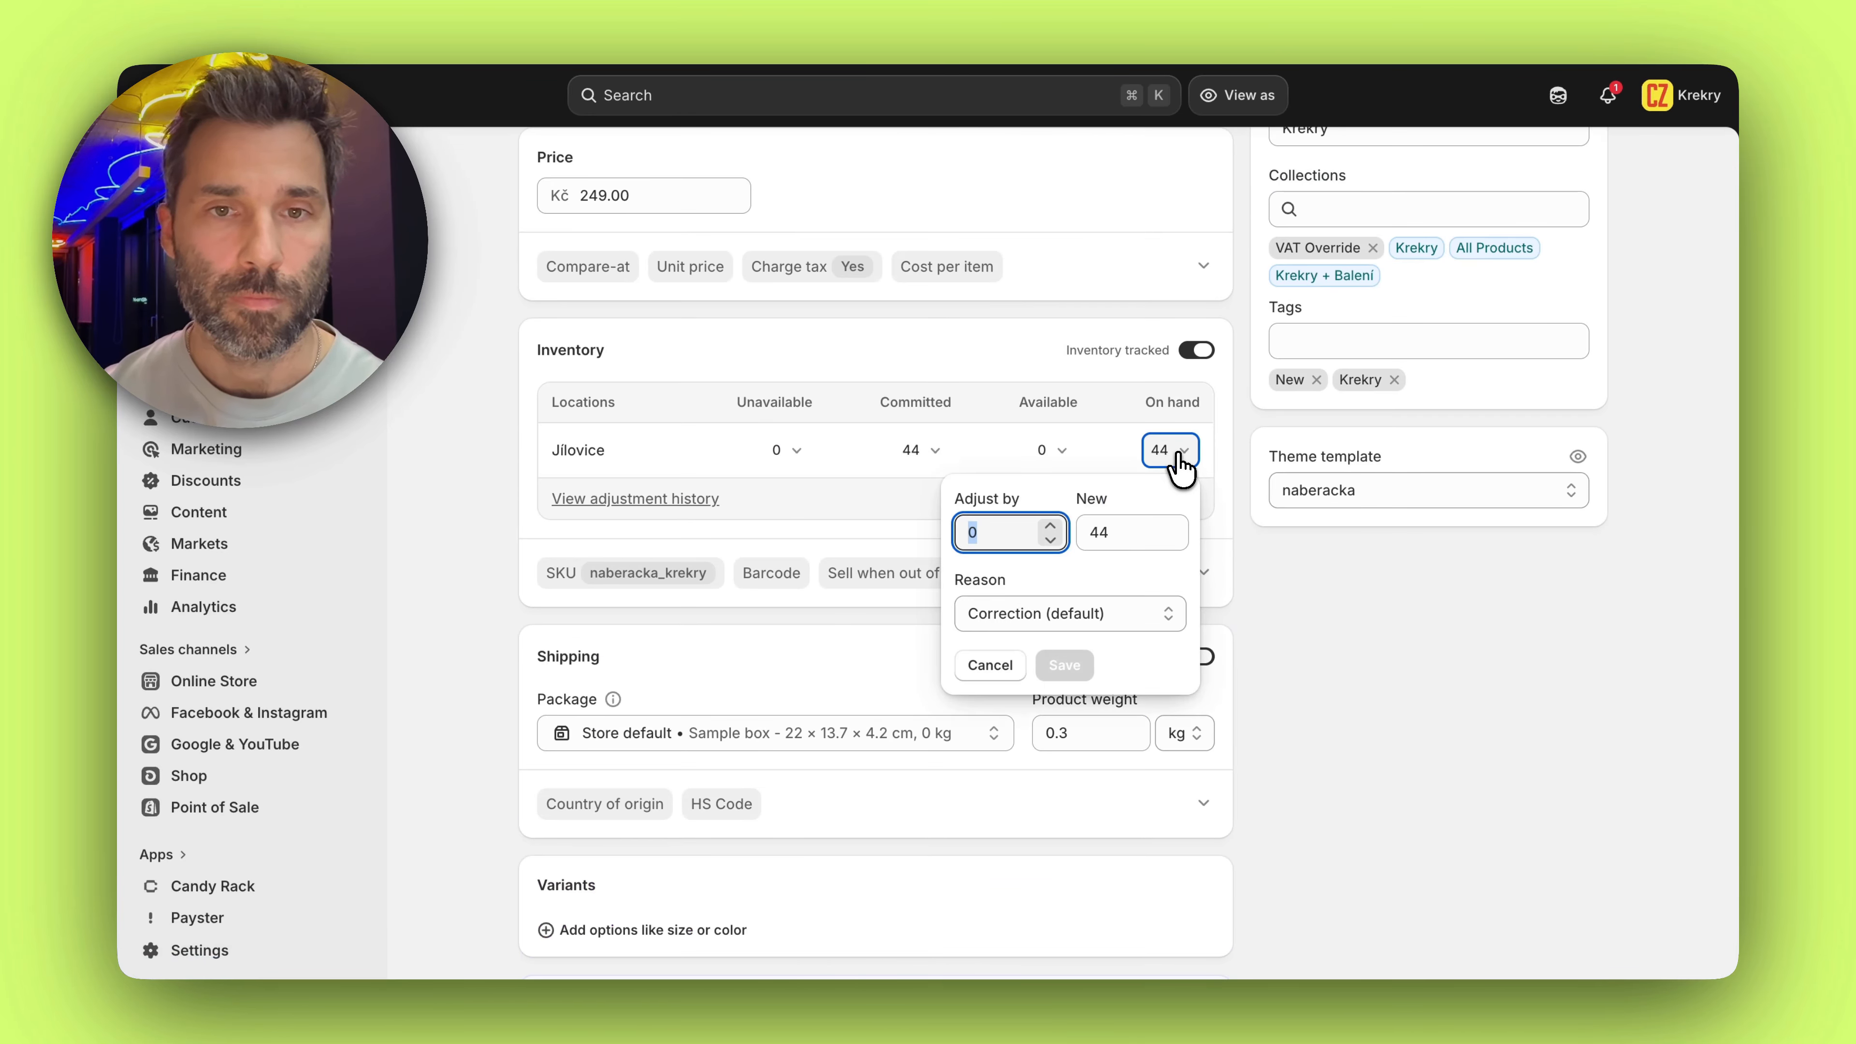
{"action": "left_click", "coordinate": [1002, 464]}
{"action": "left_click", "coordinate": [1064, 452]}
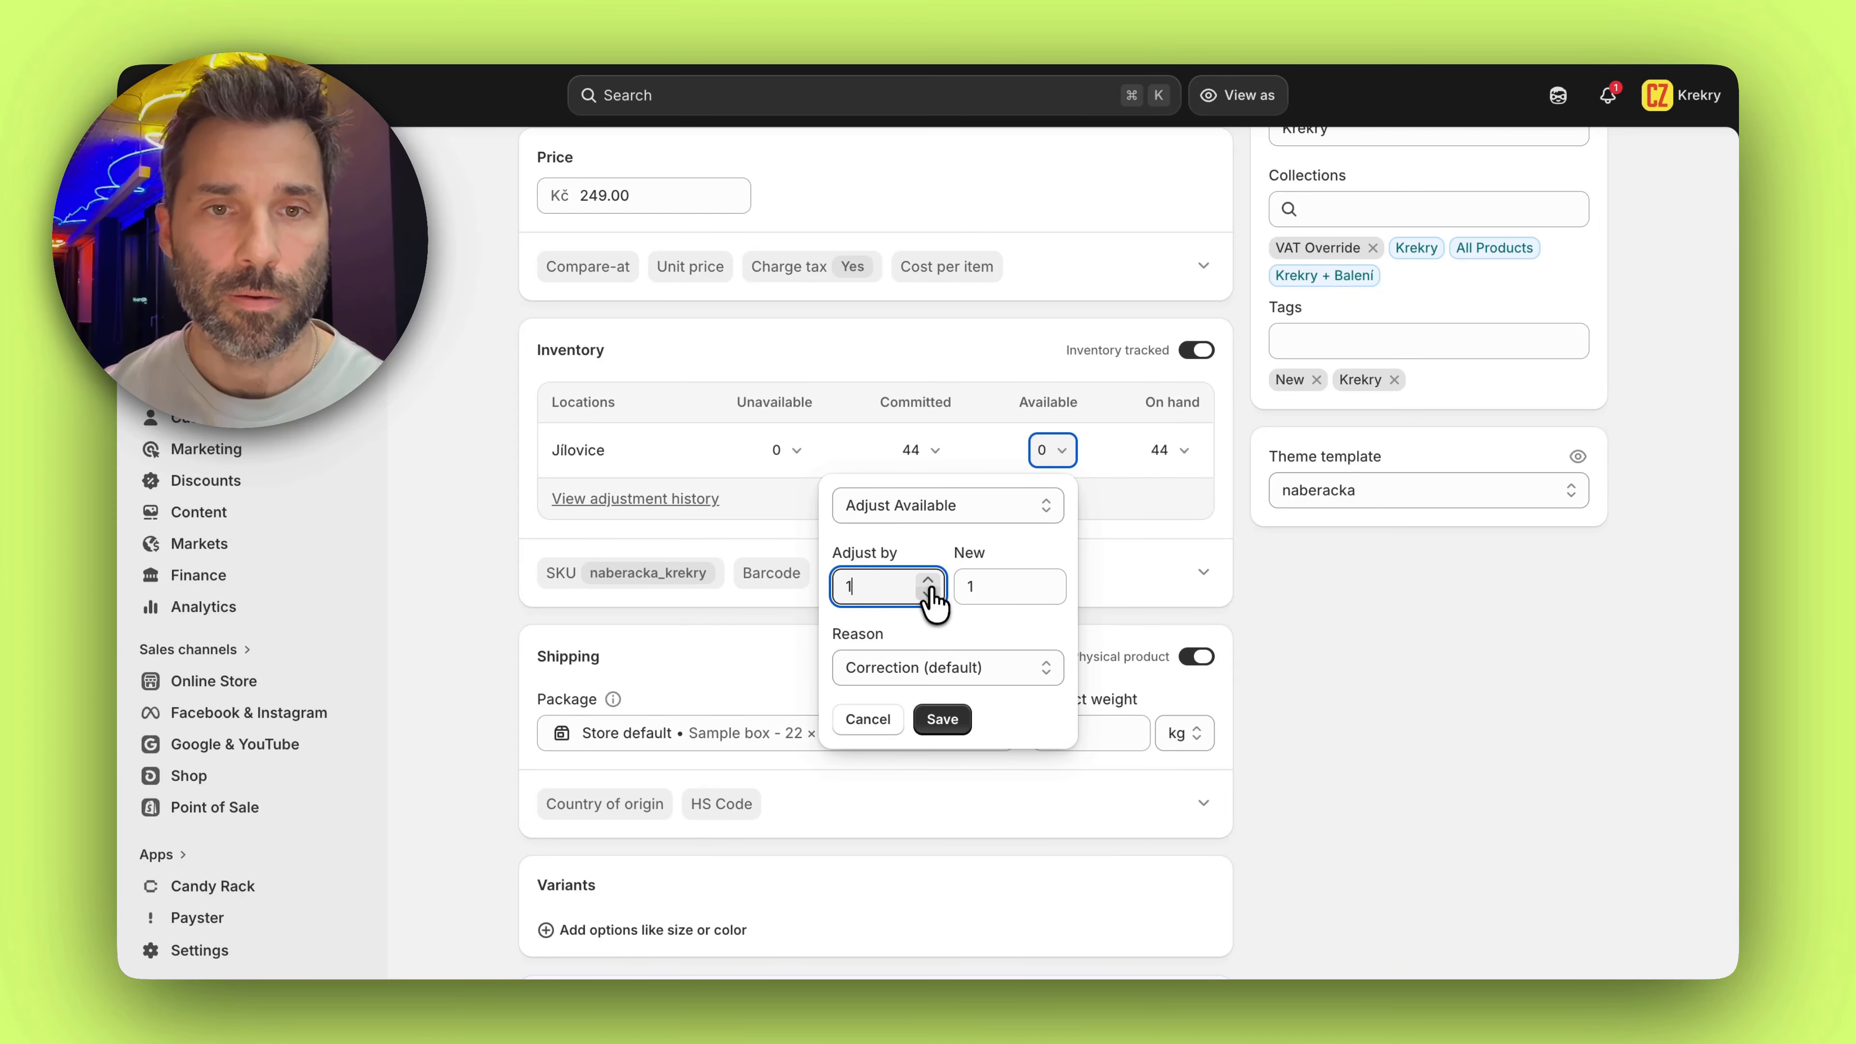
{"action": "left_click", "coordinate": [943, 718]}
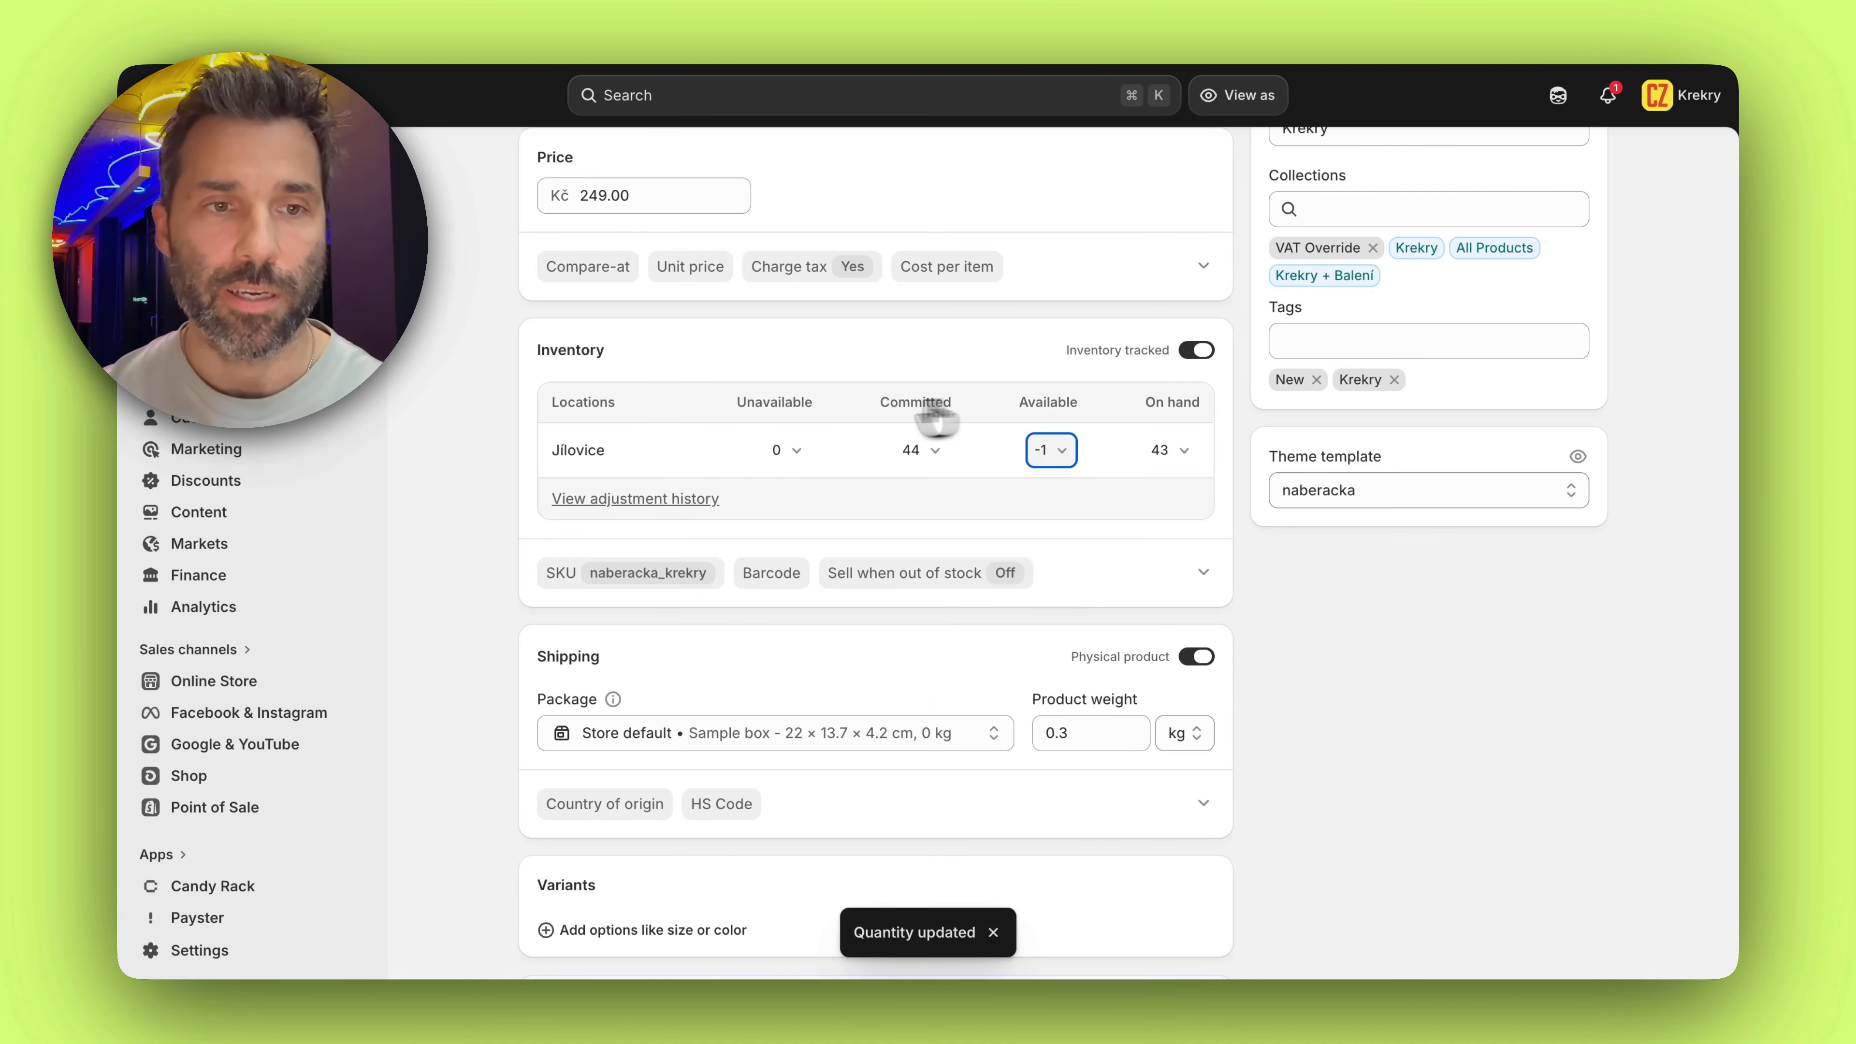
Open the workflow Manage product status based on inventory levels in Flow and check it for recent runs
{"action": "scroll", "coordinate": [302, 464], "scroll_direction": "down", "scroll_amount": 5}
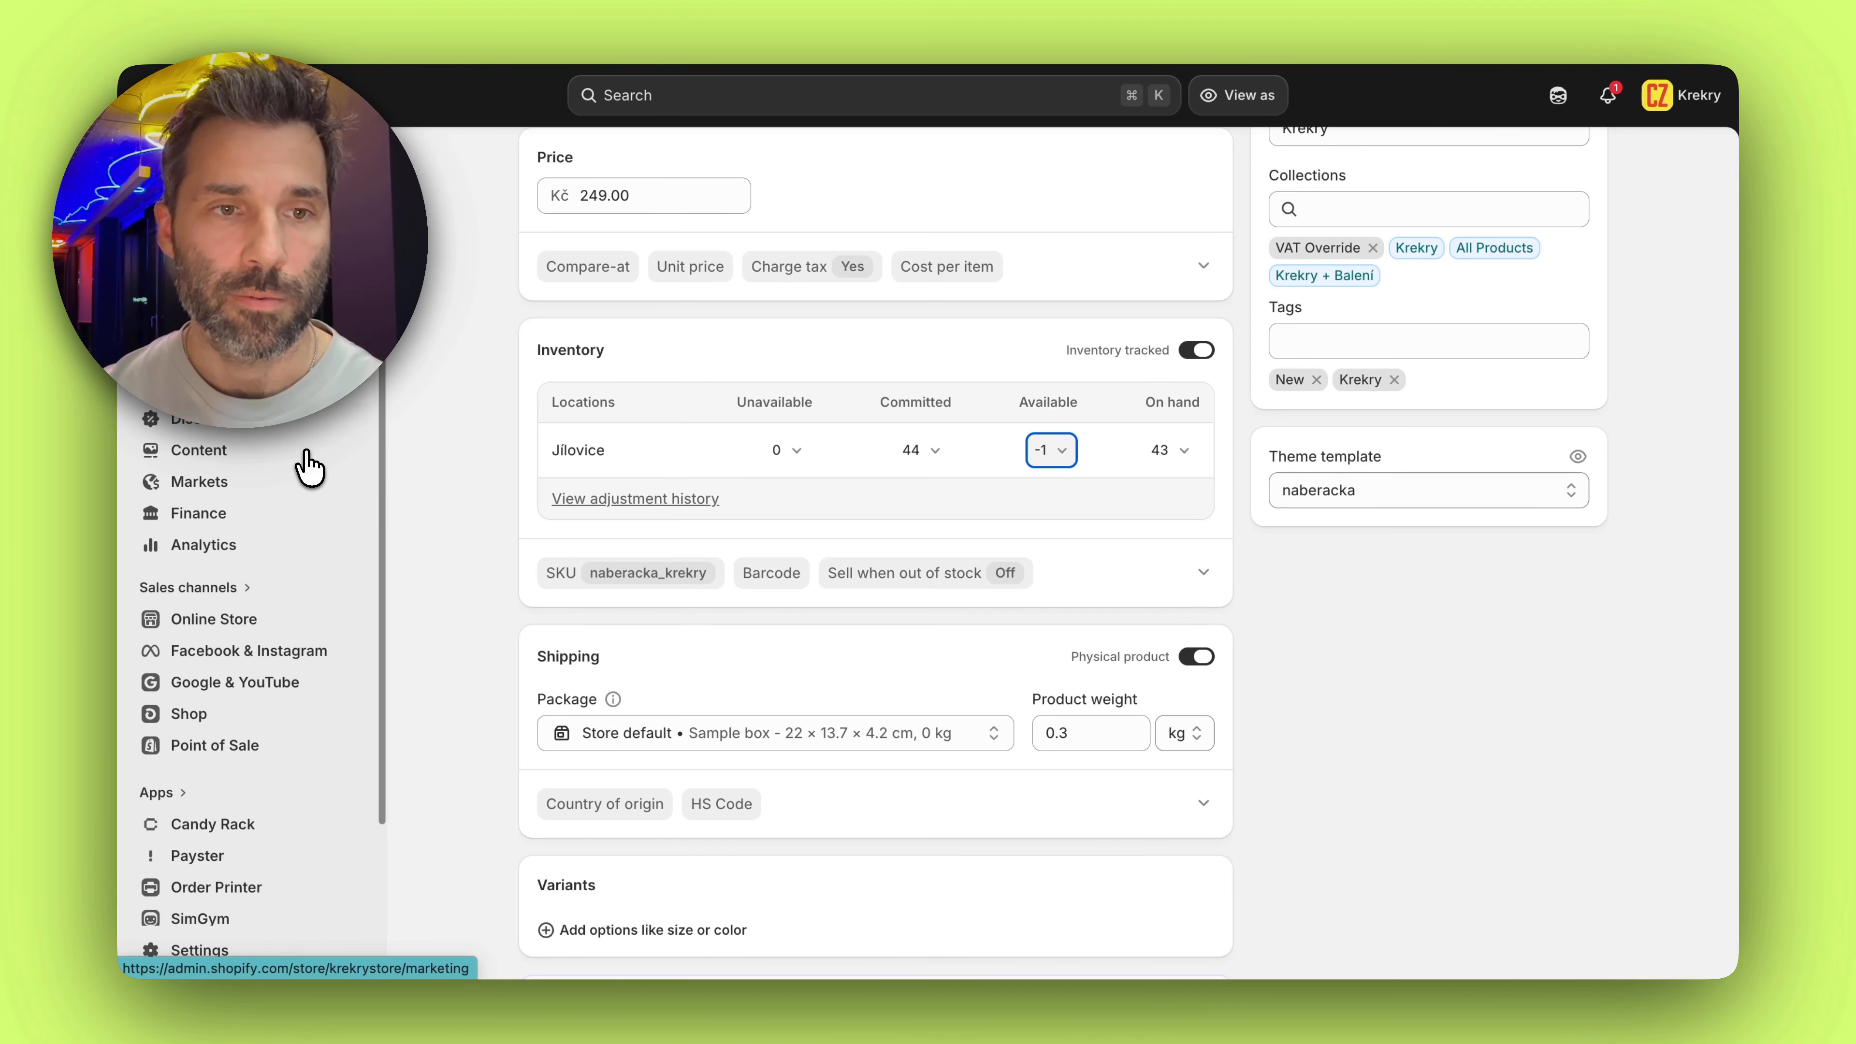
{"action": "left_click", "coordinate": [355, 747]}
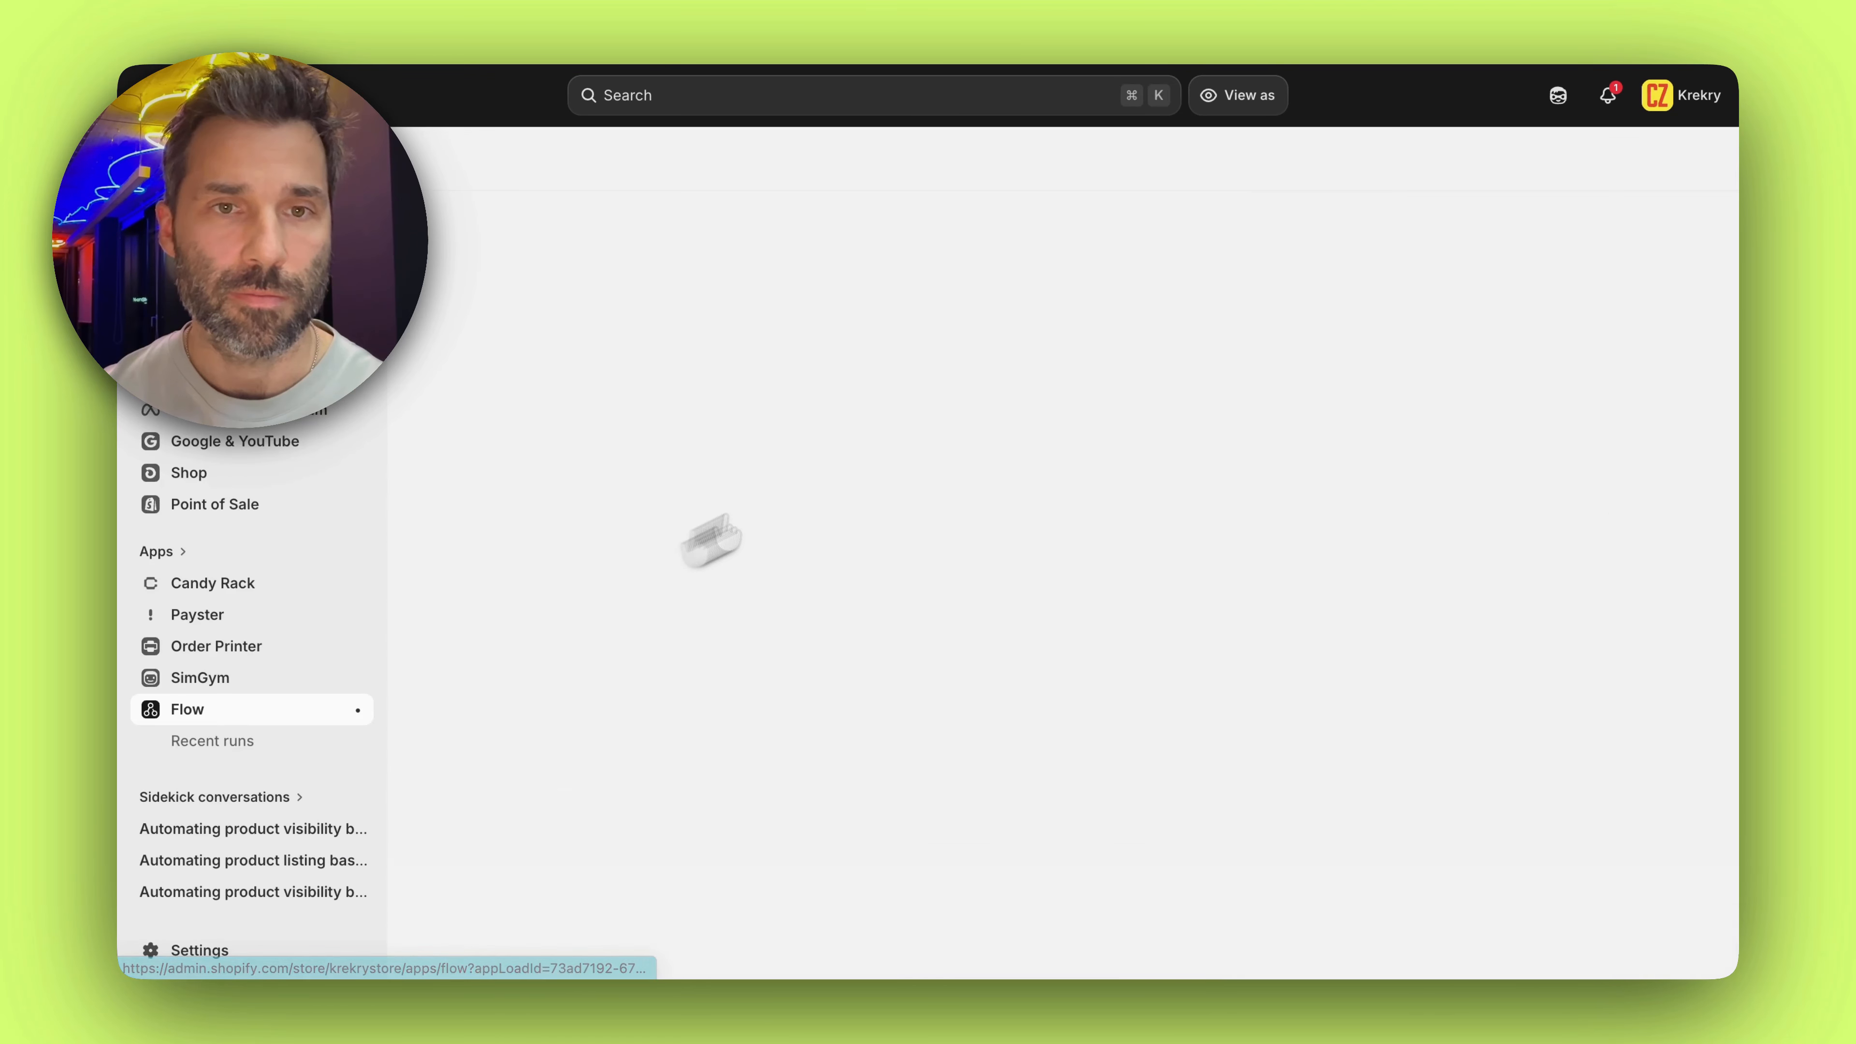
{"action": "left_click", "coordinate": [782, 406]}
{"action": "scroll", "coordinate": [799, 531], "scroll_direction": "down", "scroll_amount": 5}
{"action": "scroll", "coordinate": [788, 630], "scroll_direction": "up", "scroll_amount": 5}
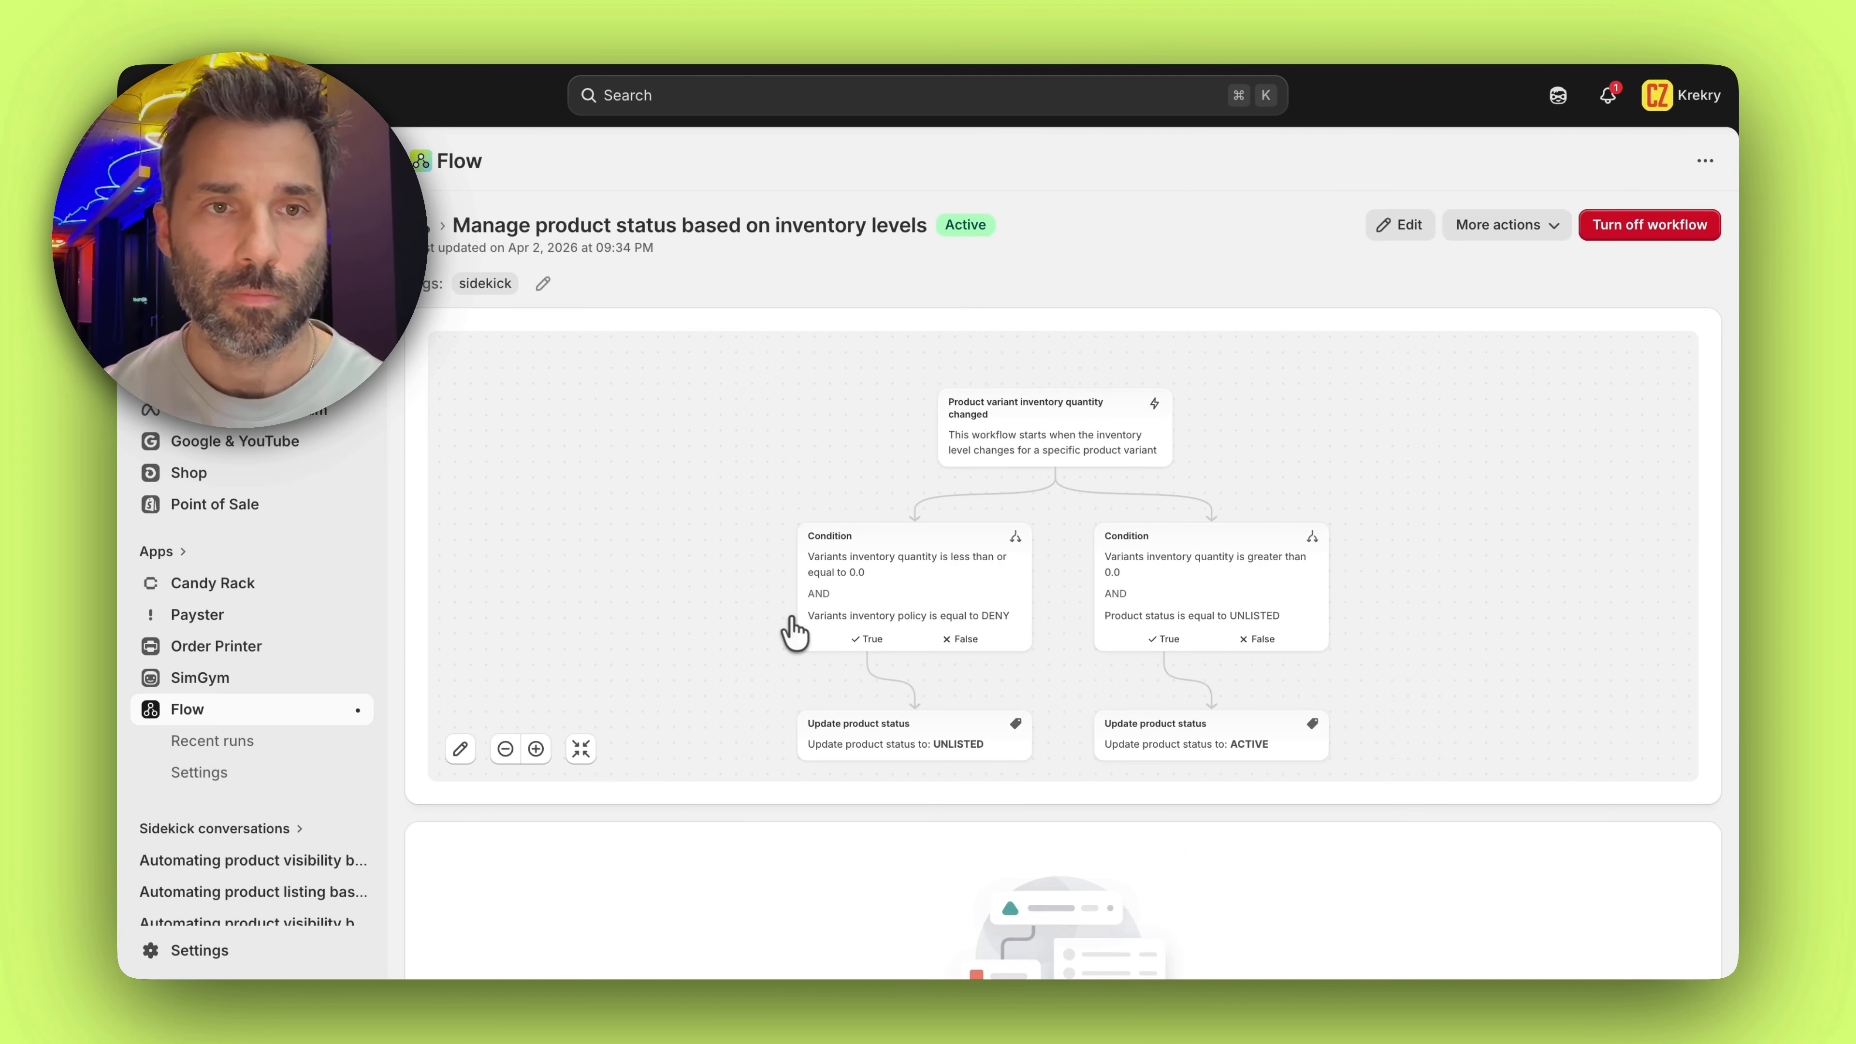
{"action": "scroll", "coordinate": [793, 632], "scroll_direction": "down", "scroll_amount": 5}
Check Flow's overall recent runs list, reopen the product status workflow and open its latest run
{"action": "left_click", "coordinate": [252, 742]}
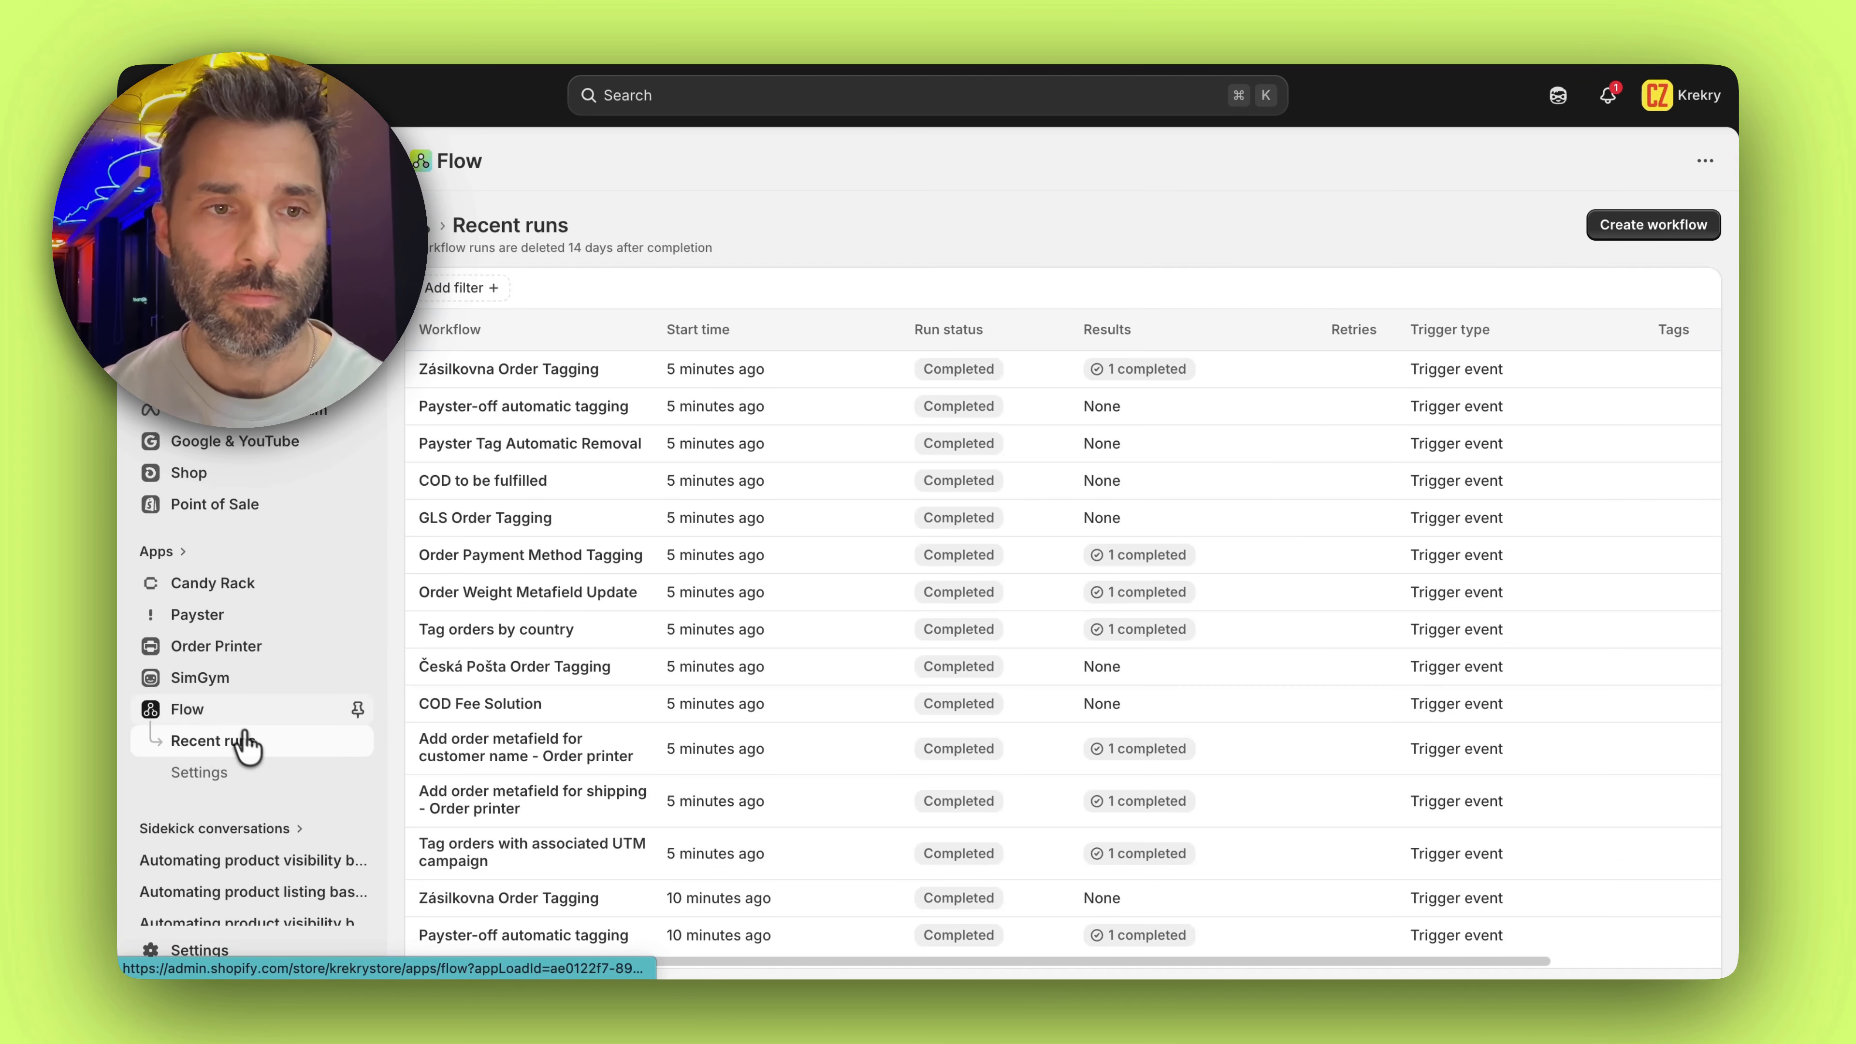
{"action": "left_click", "coordinate": [234, 716]}
{"action": "left_click", "coordinate": [635, 374]}
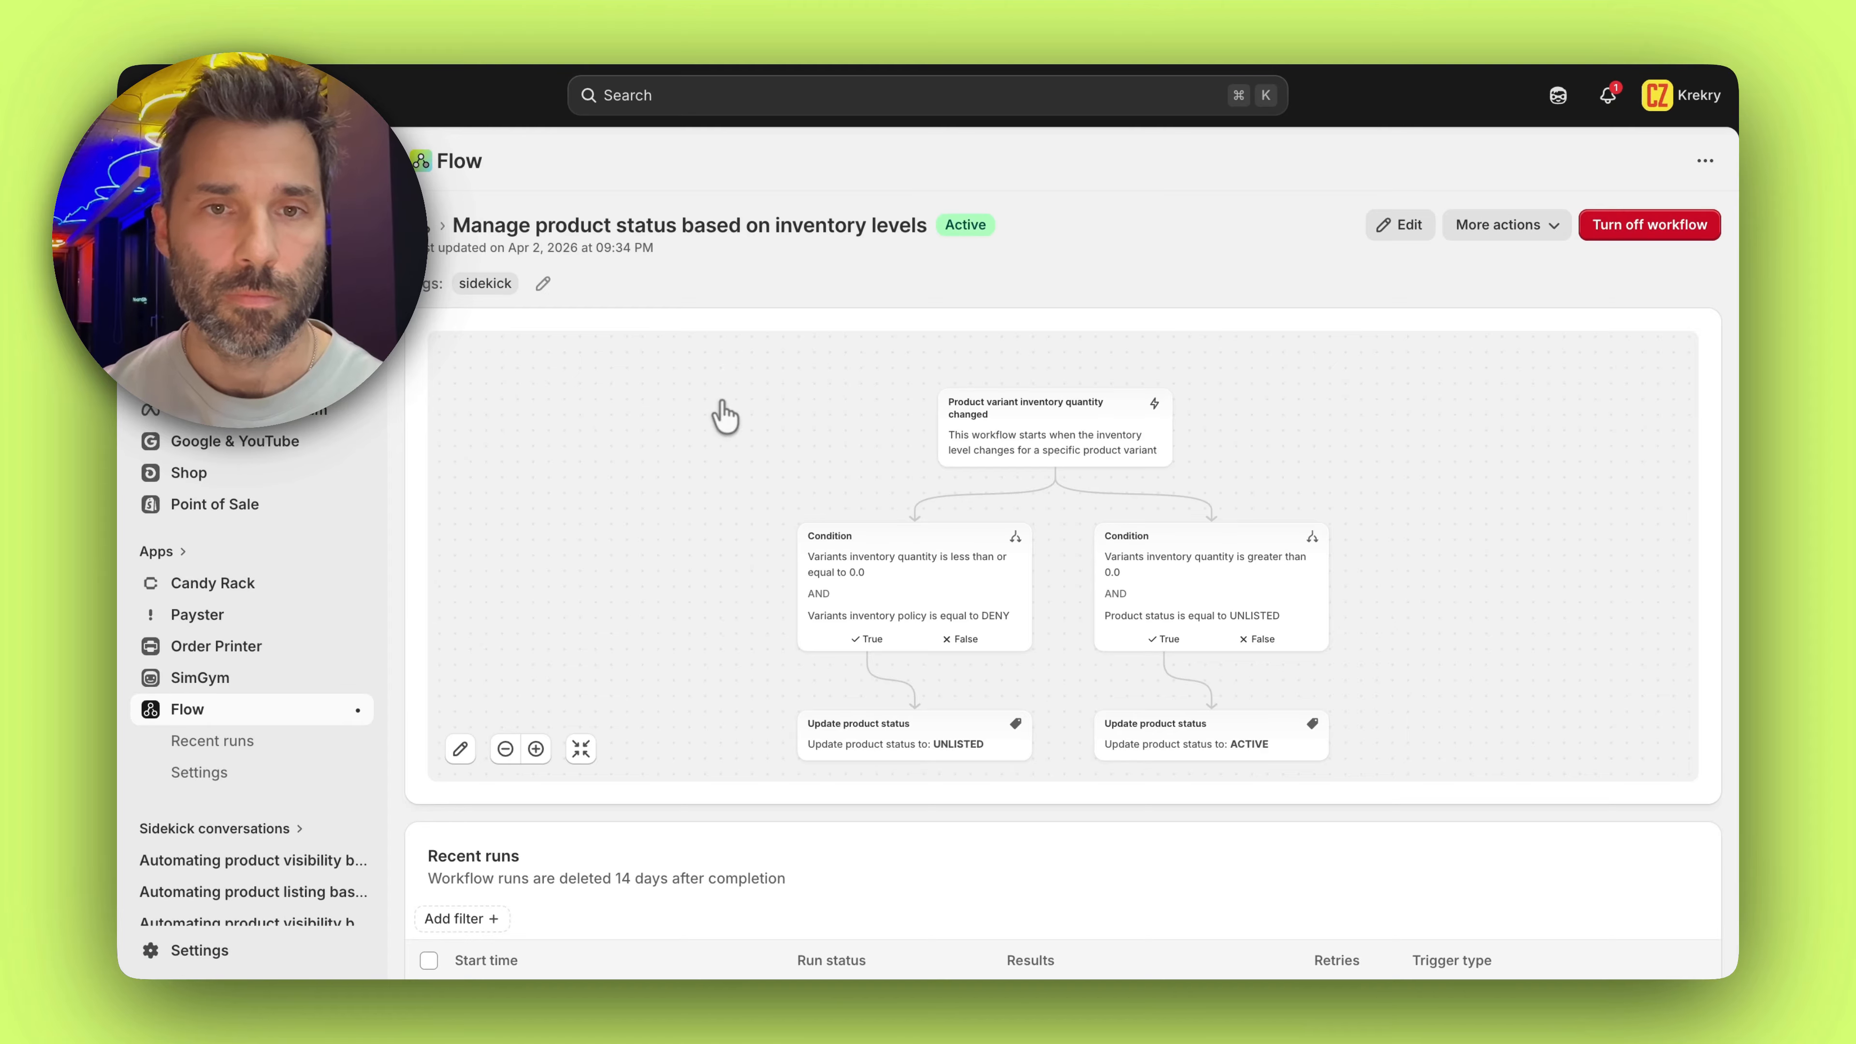
{"action": "scroll", "coordinate": [720, 415], "scroll_direction": "down", "scroll_amount": 3}
{"action": "left_click", "coordinate": [886, 873]}
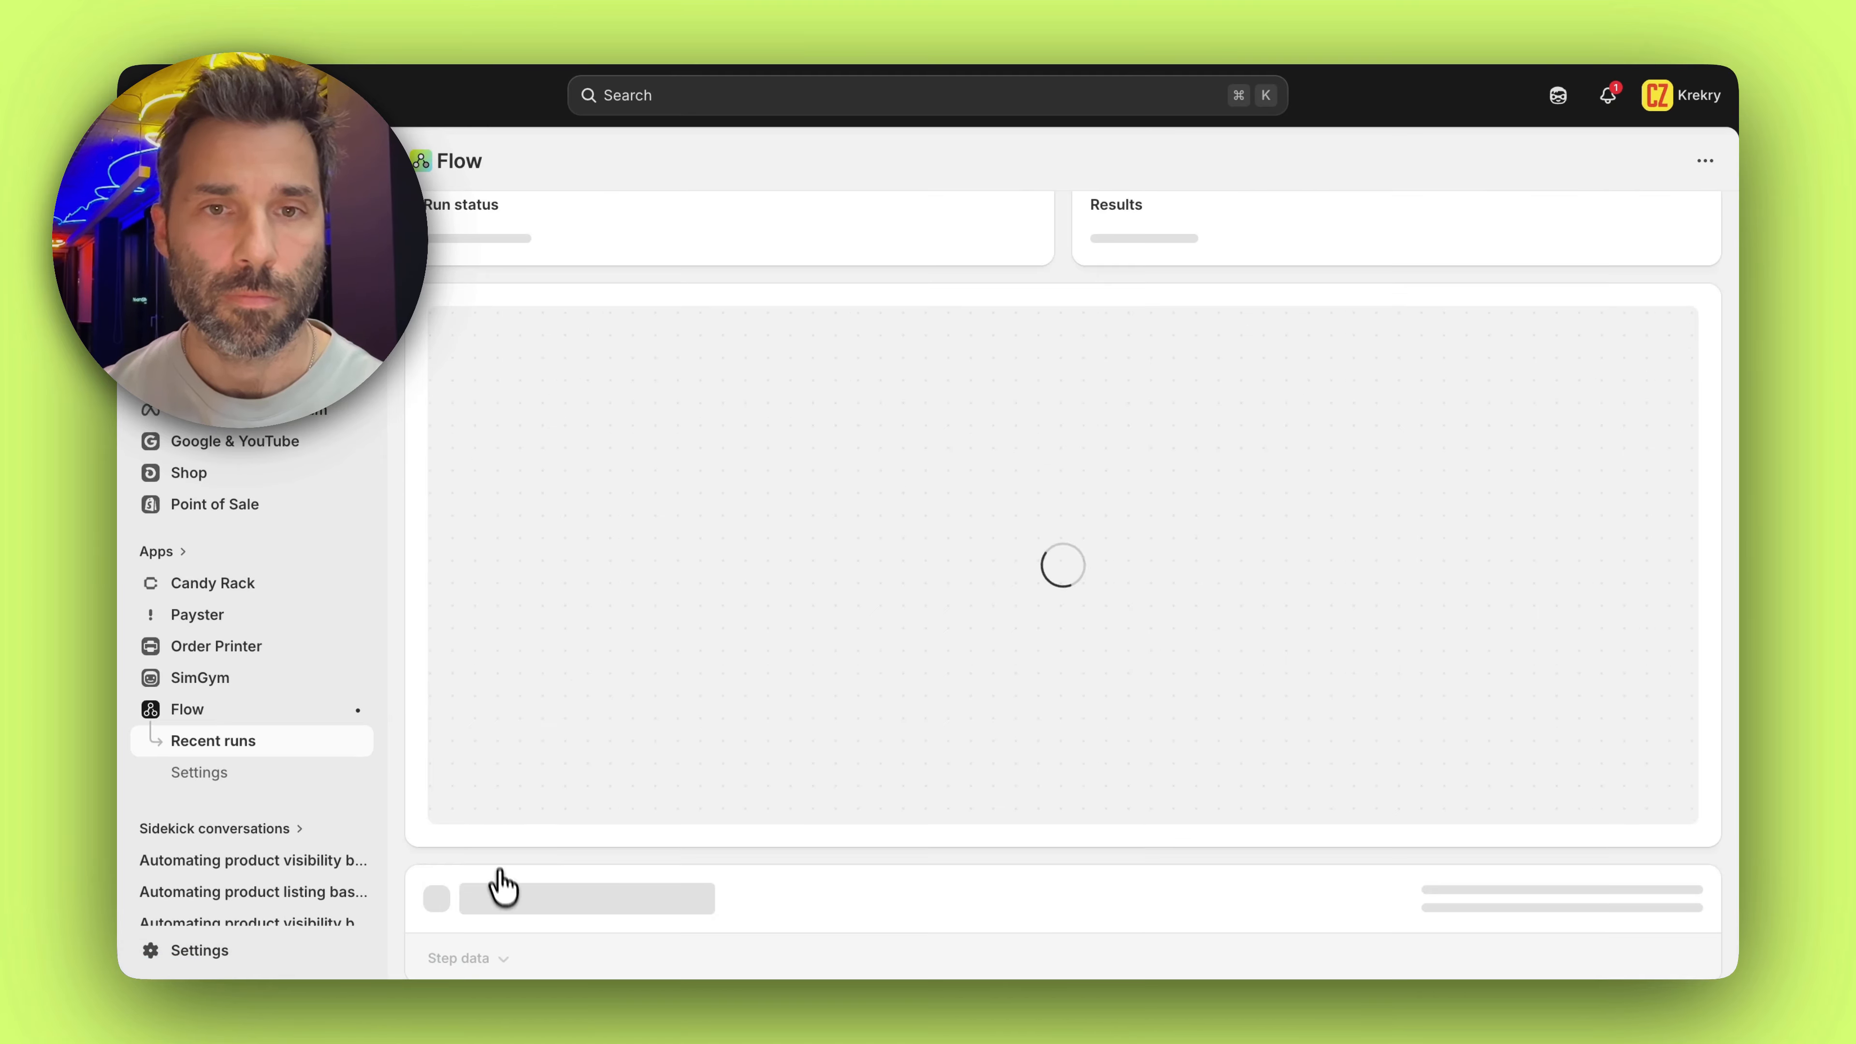
Examine the run's workflow path, the condition checks for each branch and the Update product status action
{"action": "scroll", "coordinate": [760, 497], "scroll_direction": "down", "scroll_amount": 5}
{"action": "scroll", "coordinate": [778, 442], "scroll_direction": "down", "scroll_amount": 10}
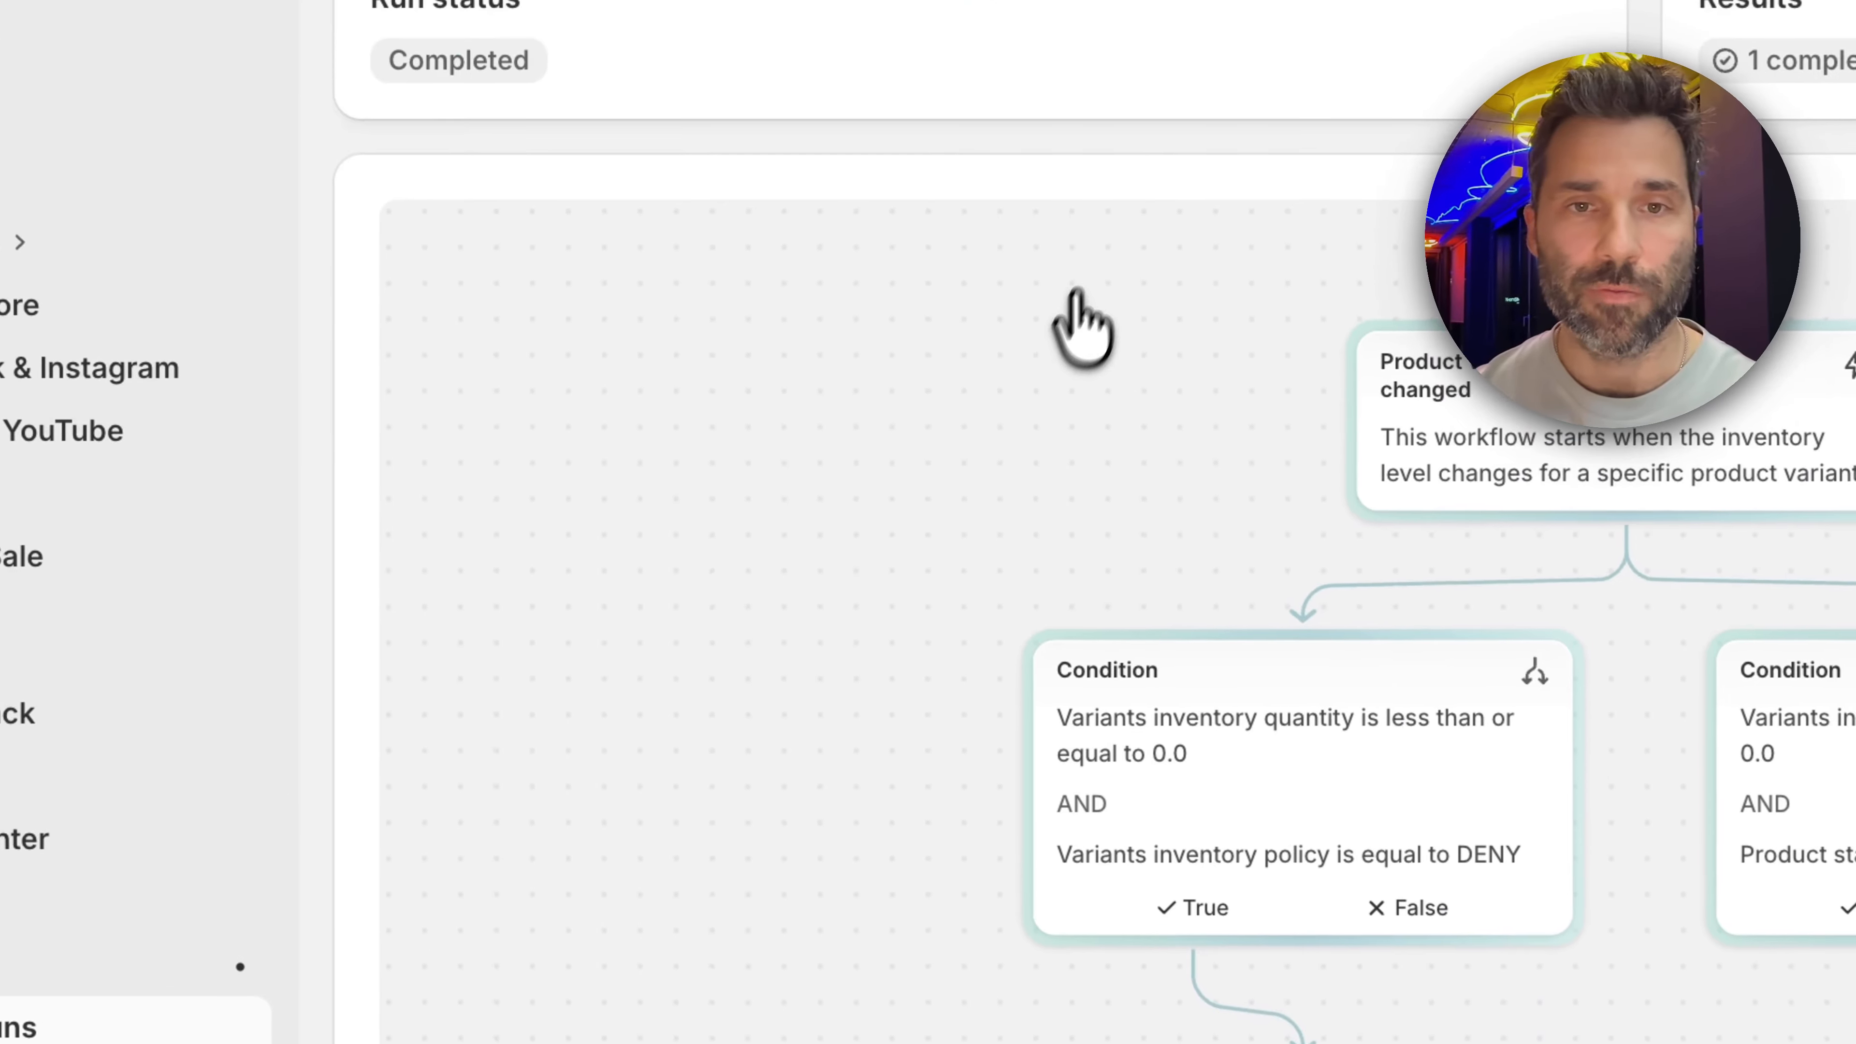
{"action": "scroll", "coordinate": [1111, 292], "scroll_direction": "down", "scroll_amount": 10}
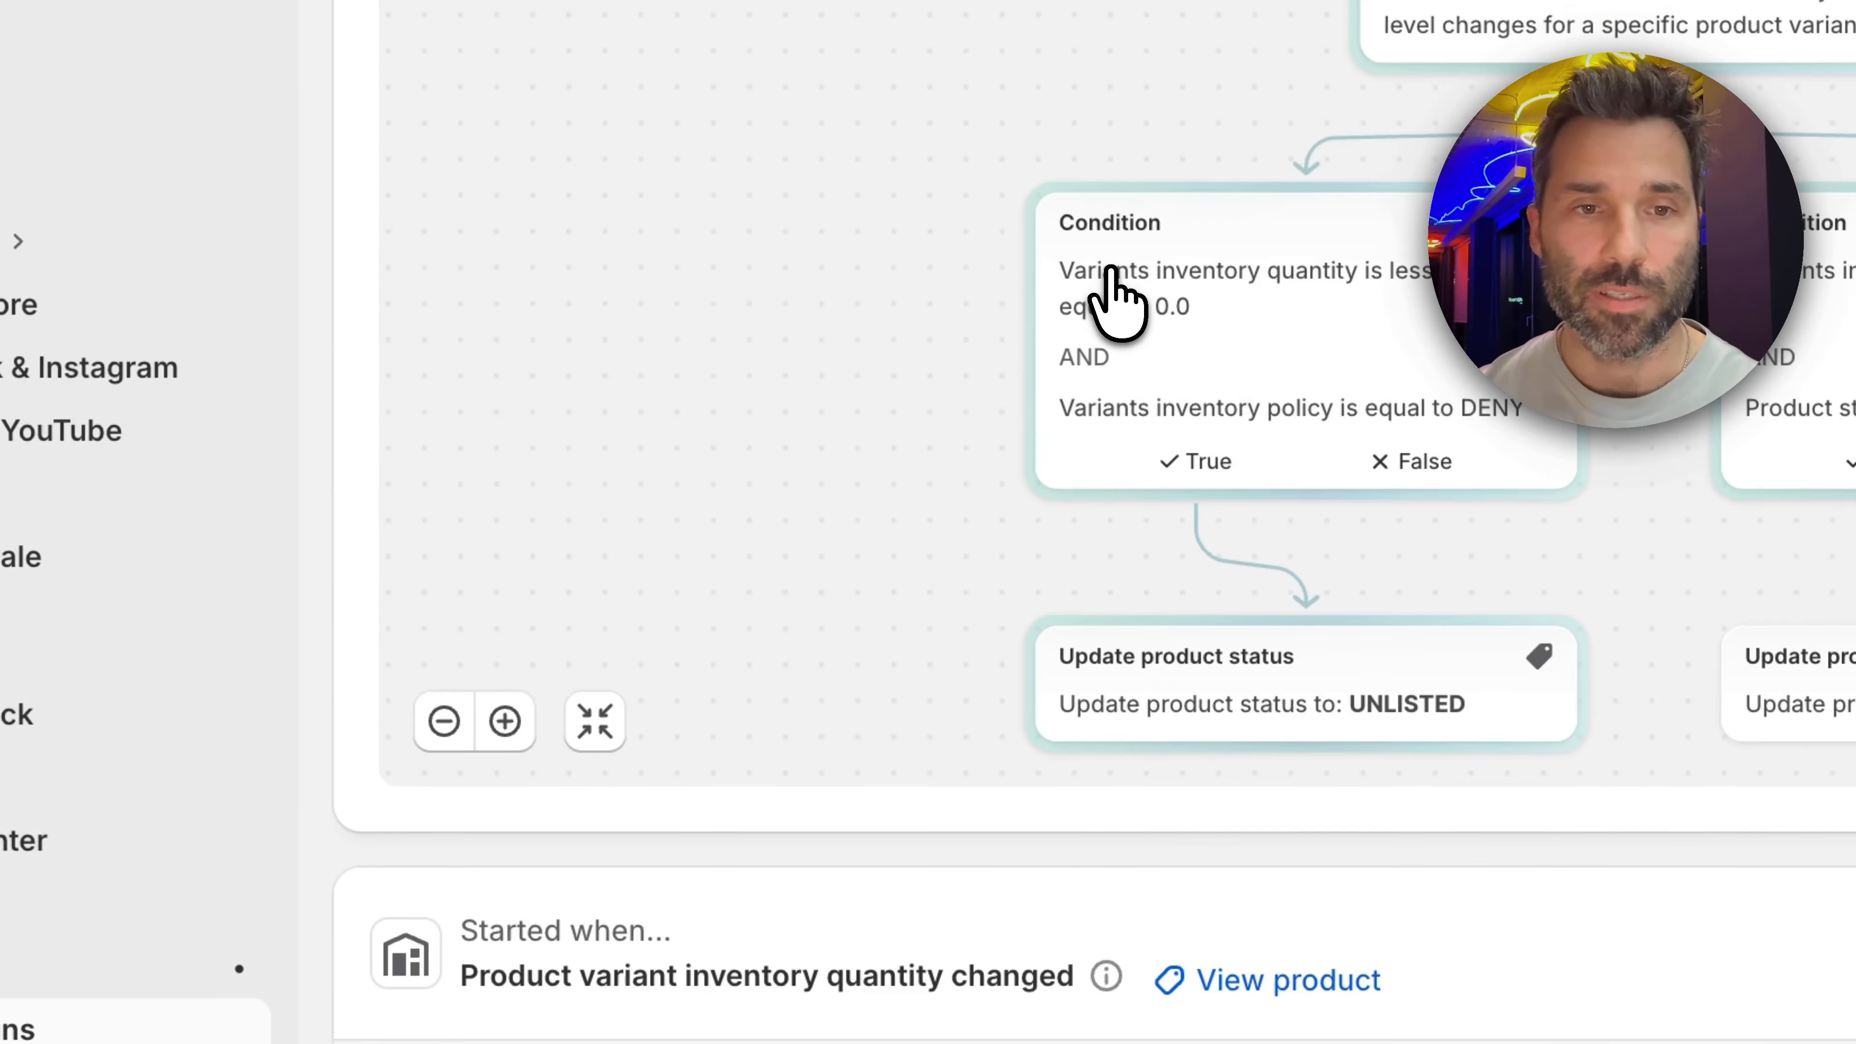
{"action": "scroll", "coordinate": [731, 292], "scroll_direction": "down", "scroll_amount": 10}
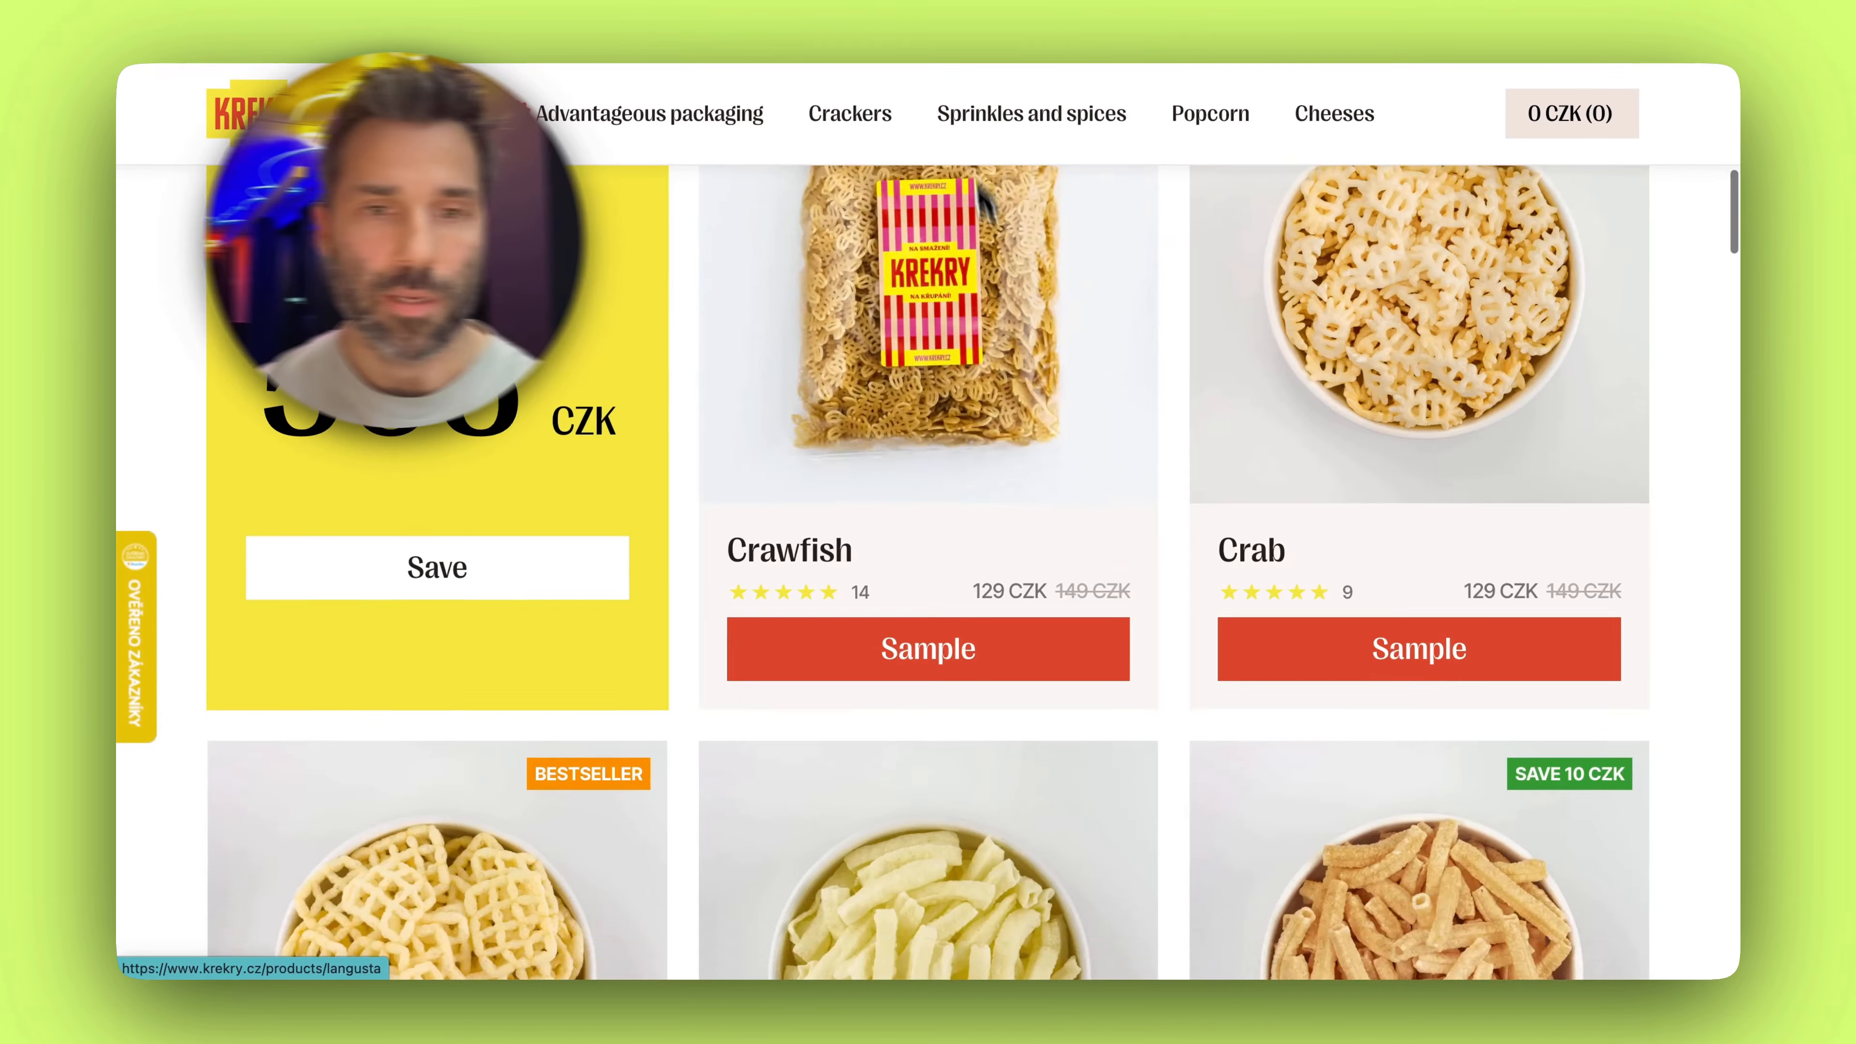
{"action": "scroll", "coordinate": [1071, 343], "scroll_direction": "down", "scroll_amount": 5}
Switch to the storefront and look through its product grid for the mesh scoop
{"action": "scroll", "coordinate": [1071, 344], "scroll_direction": "down", "scroll_amount": 10}
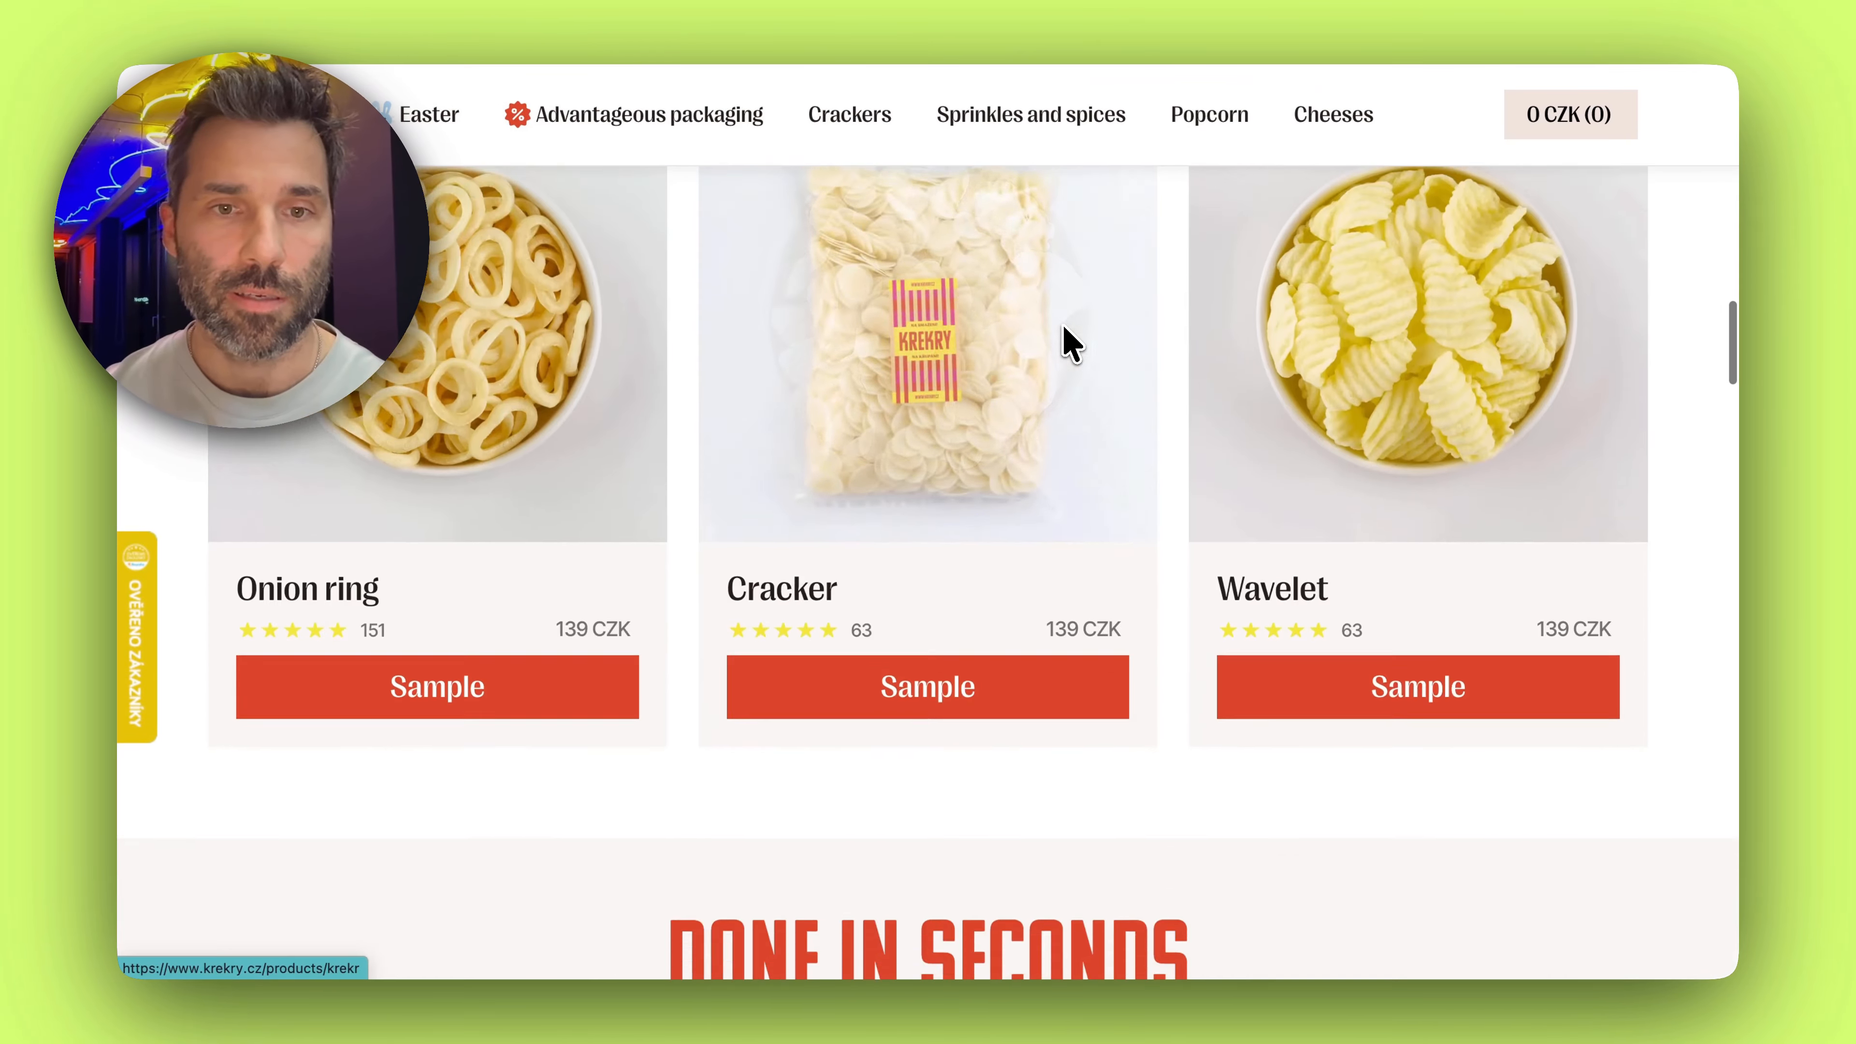
{"action": "scroll", "coordinate": [1071, 344], "scroll_direction": "up", "scroll_amount": 12}
{"action": "scroll", "coordinate": [1071, 343], "scroll_direction": "up", "scroll_amount": 5}
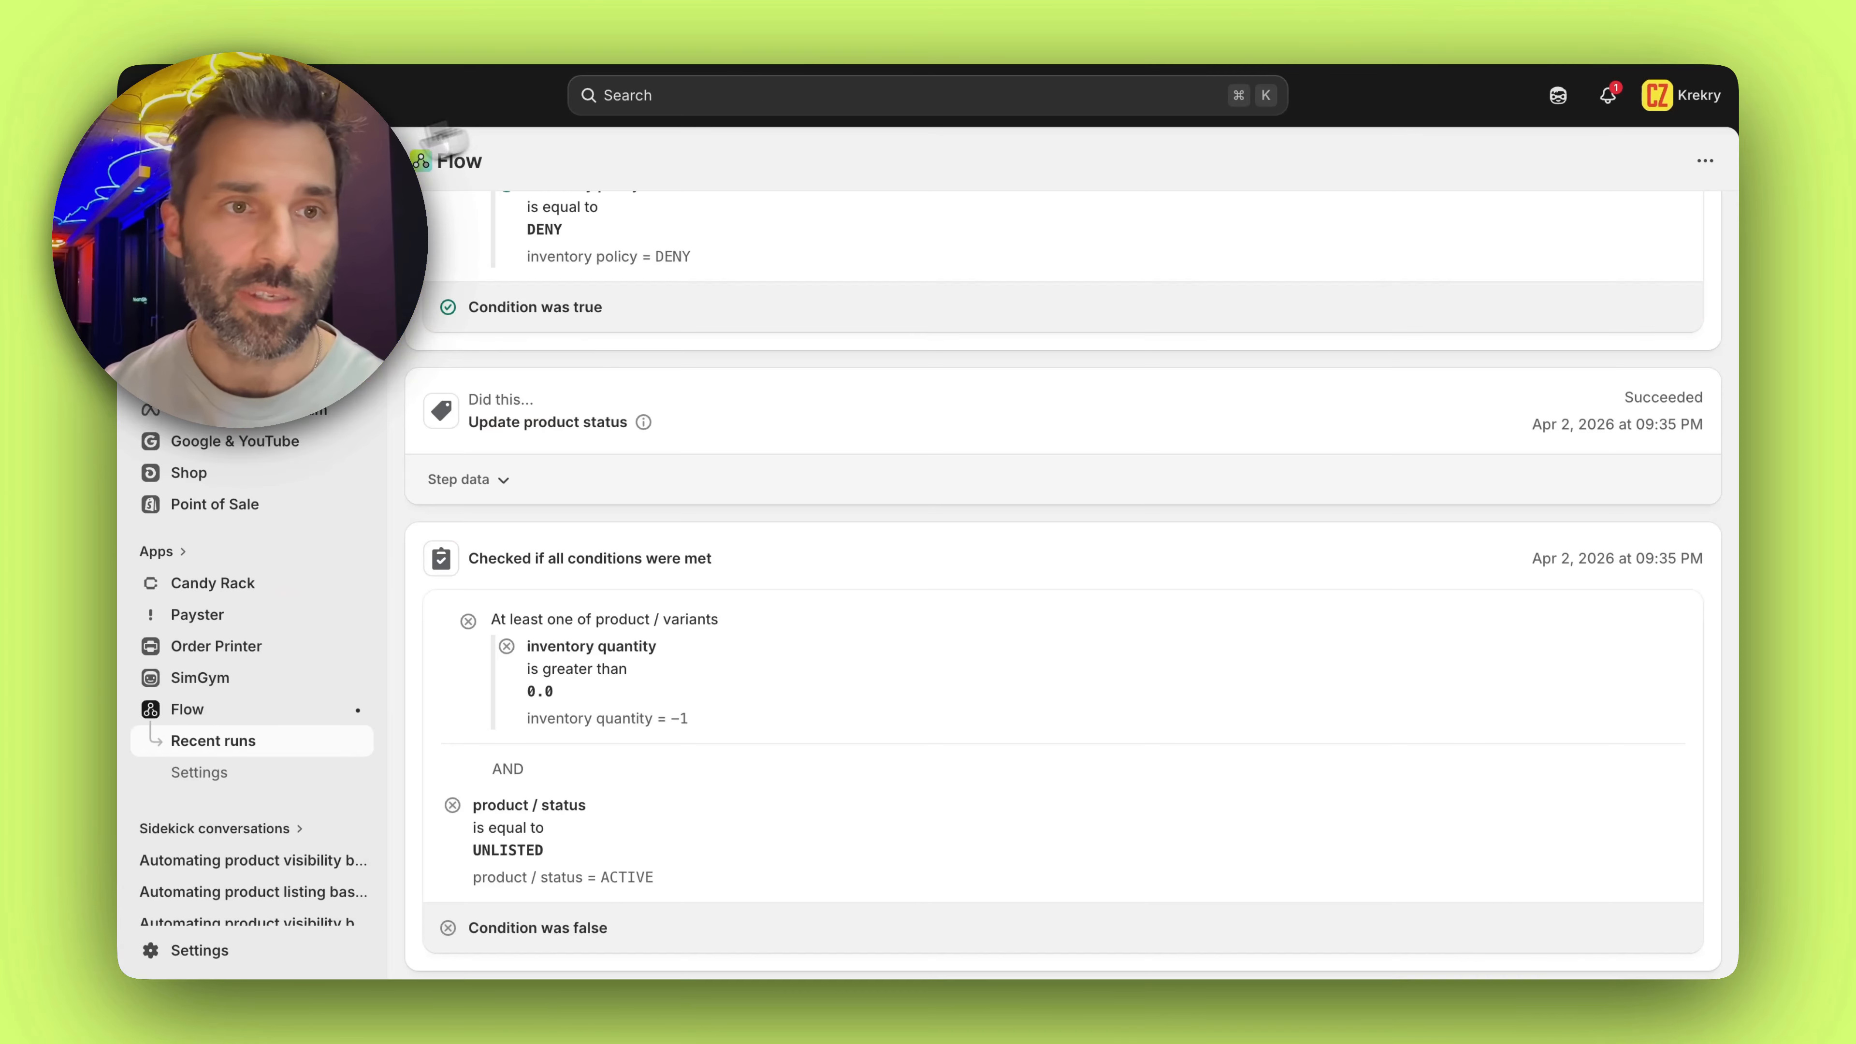
{"action": "scroll", "coordinate": [252, 658], "scroll_direction": "up", "scroll_amount": 3}
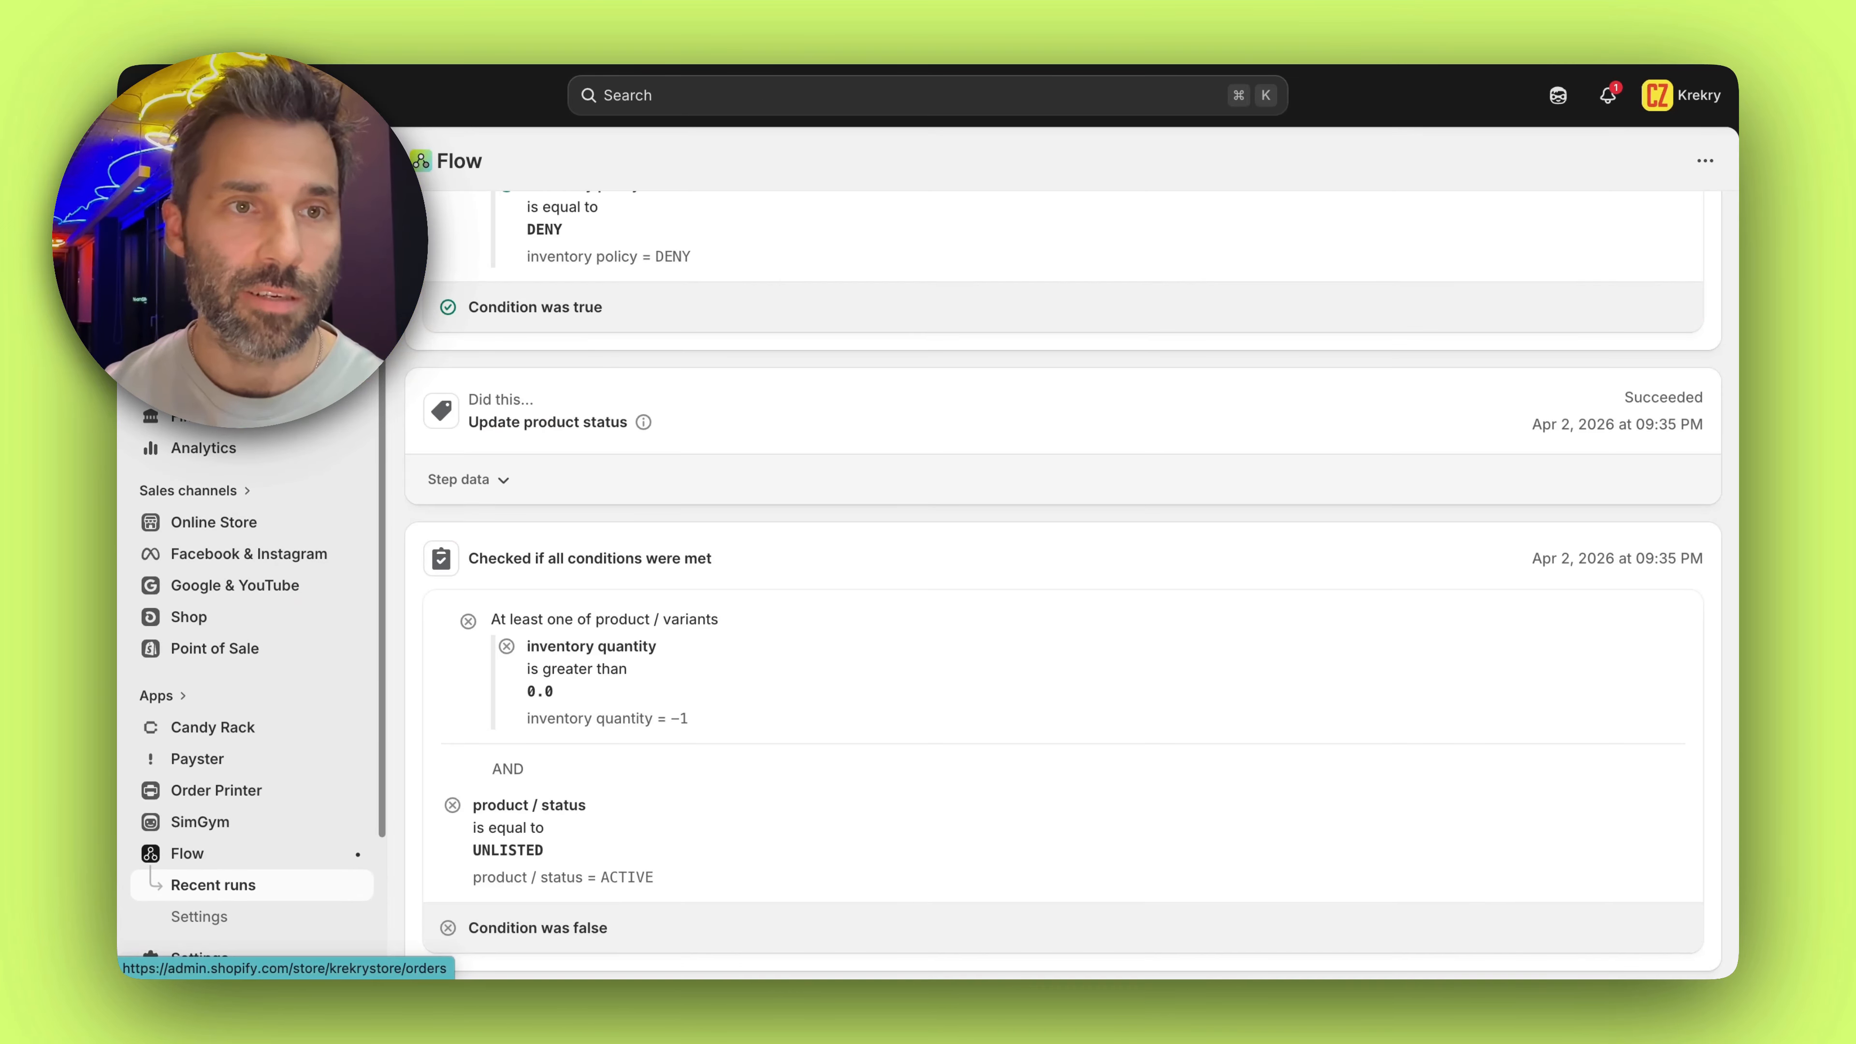
Return to the admin's product list and open Síťovaná naběračka na Krekry to check its status
{"action": "left_click", "coordinate": [199, 220]}
{"action": "scroll", "coordinate": [734, 314], "scroll_direction": "down", "scroll_amount": 11}
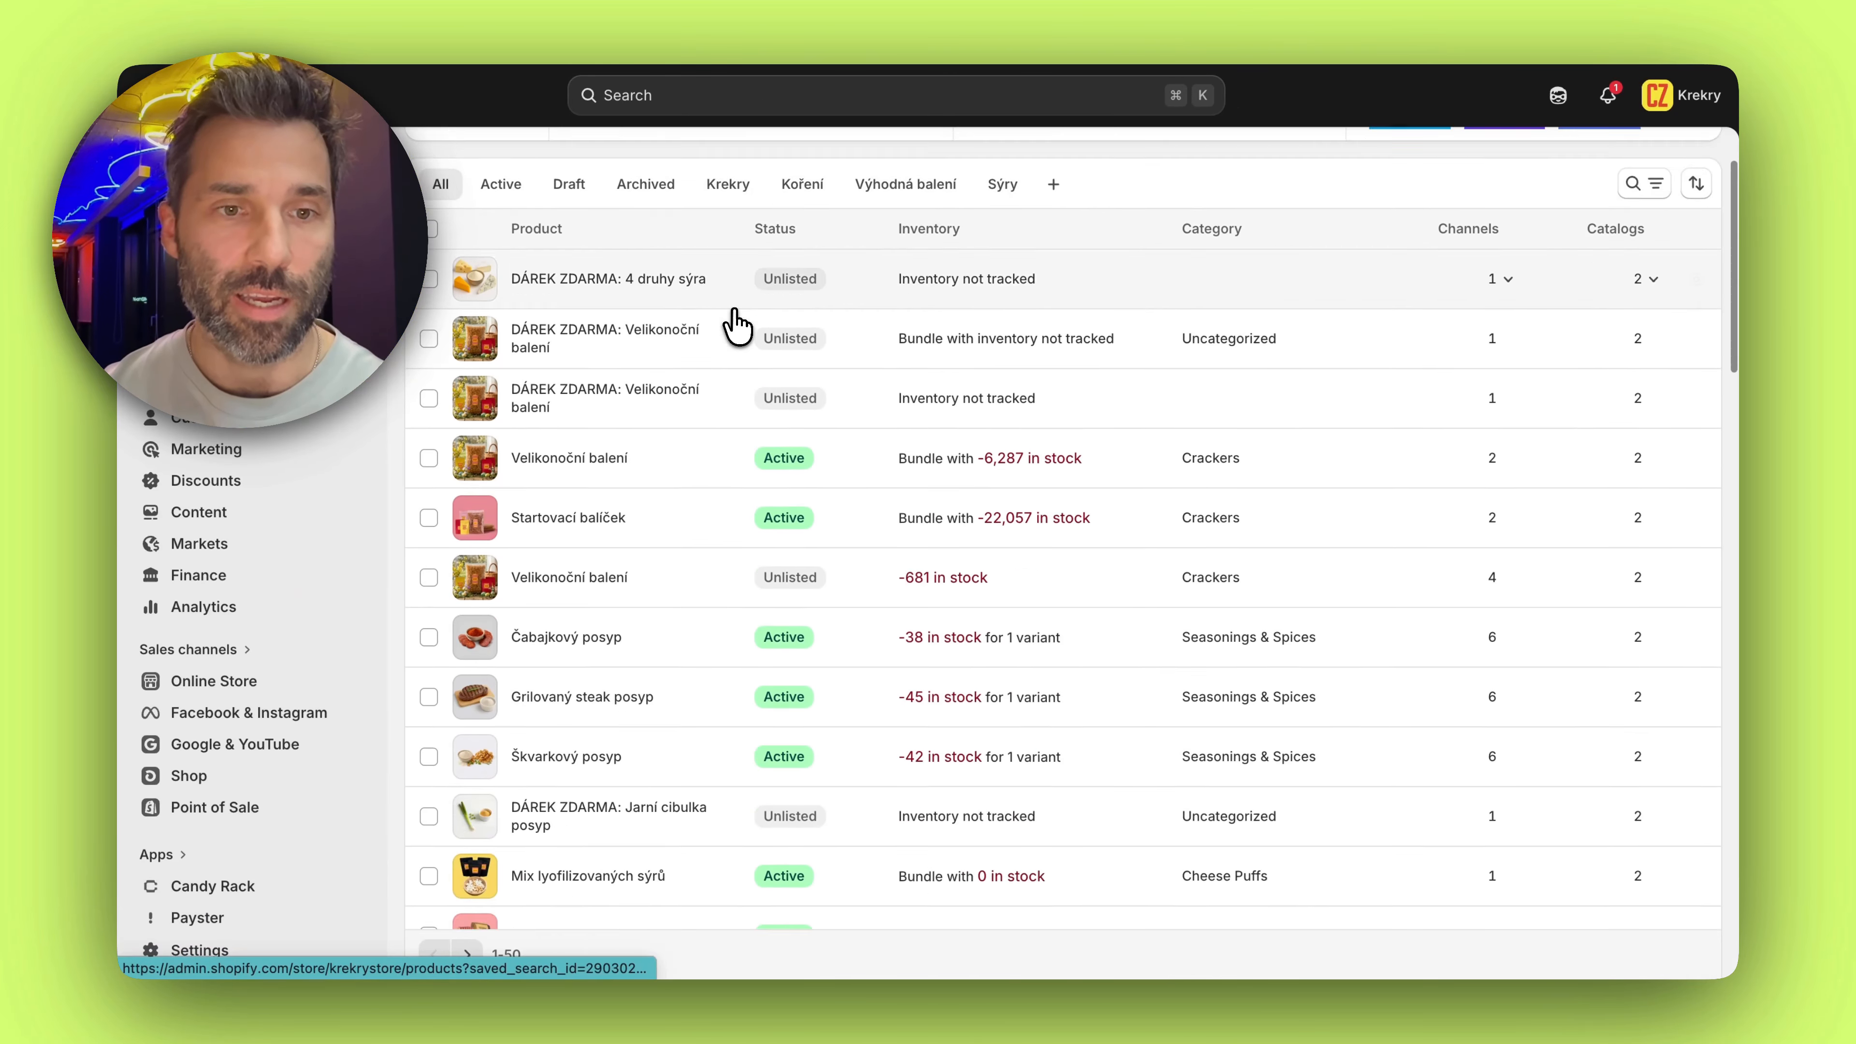
{"action": "scroll", "coordinate": [734, 322], "scroll_direction": "down", "scroll_amount": 12}
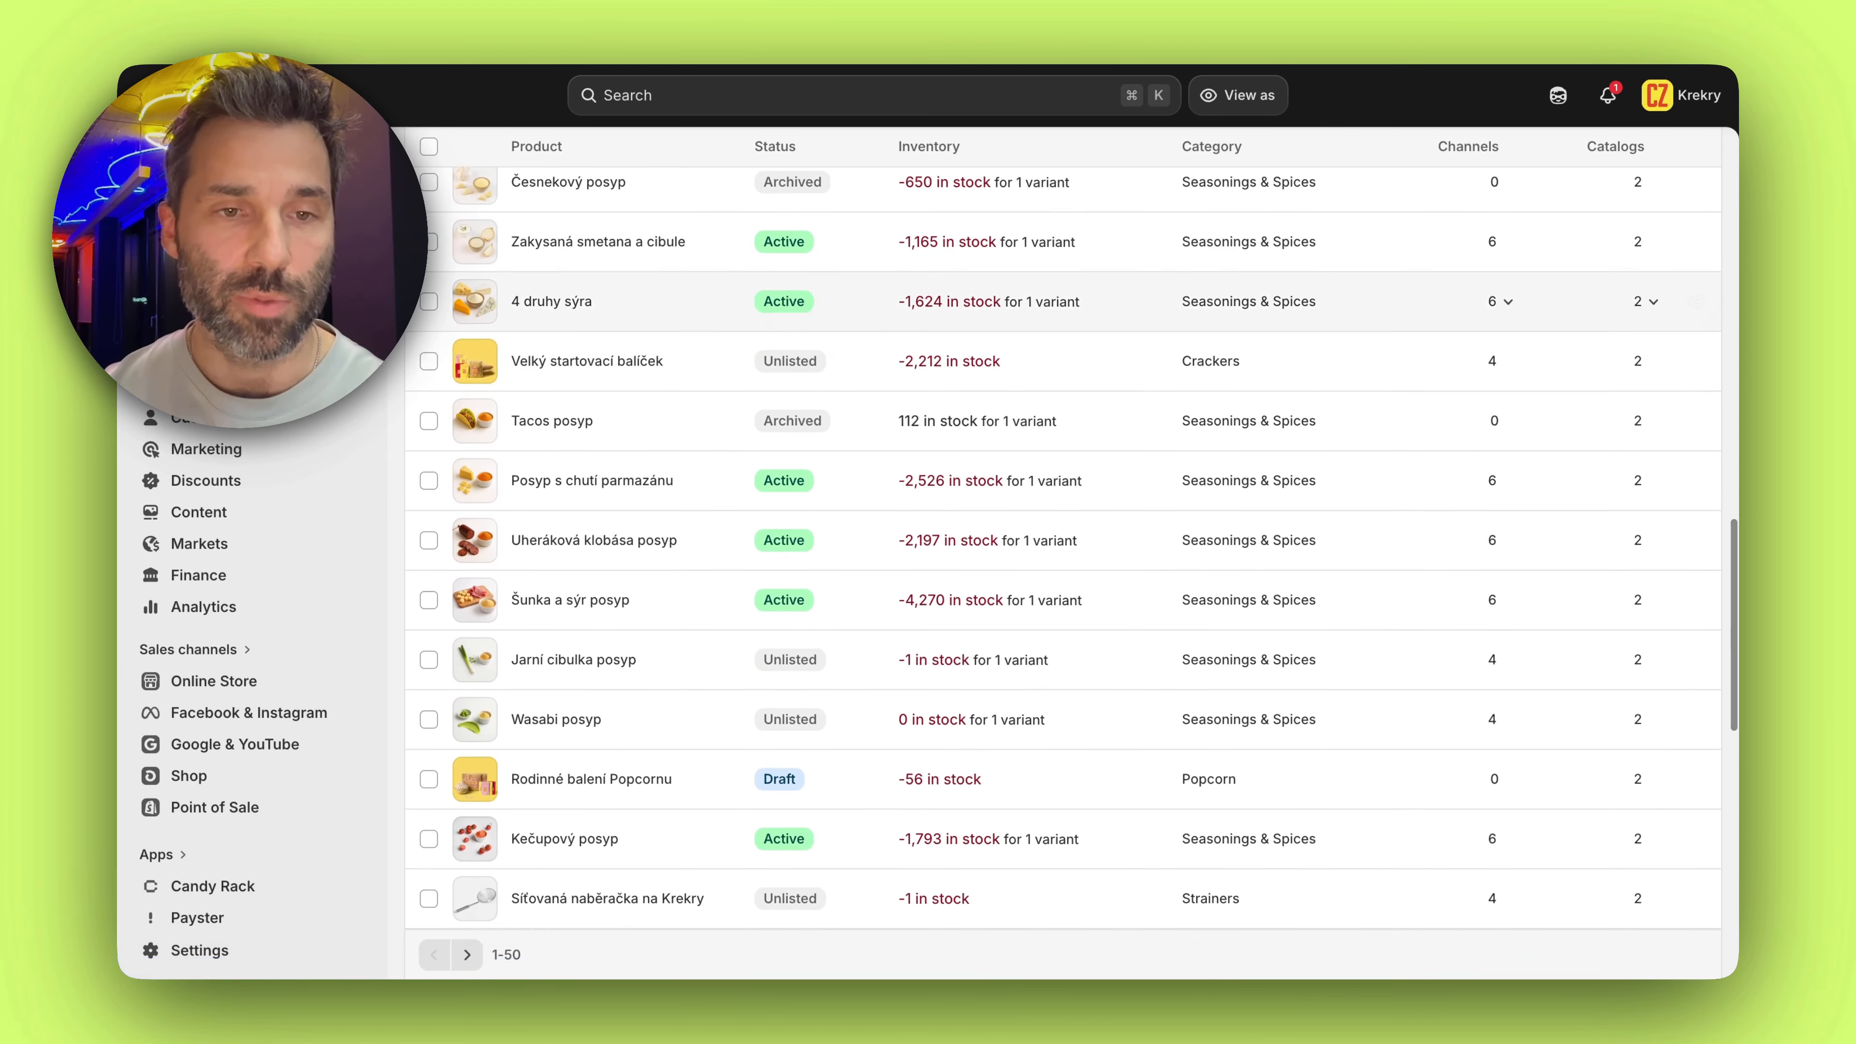
{"action": "left_click", "coordinate": [923, 669]}
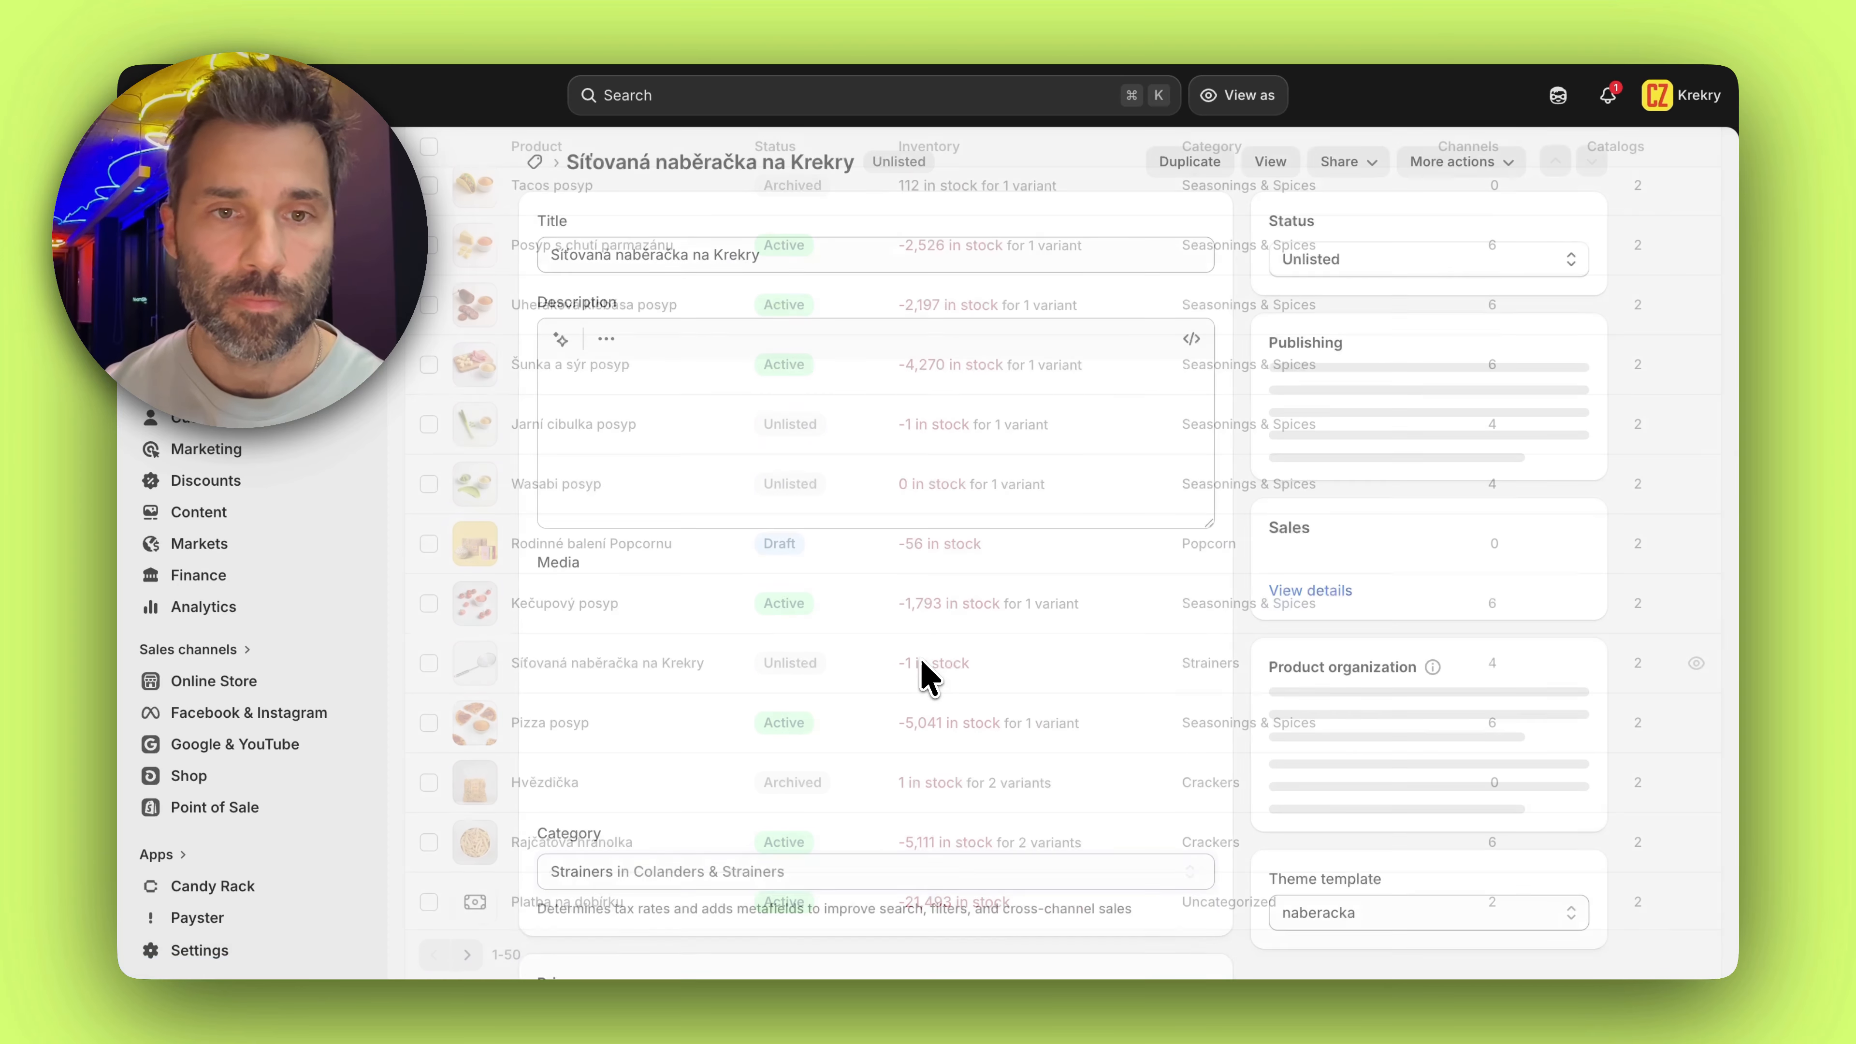
Set the available inventory of Síťovaná naběračka na Krekry to 1 with the default Correction reason and save it
{"action": "scroll", "coordinate": [978, 482], "scroll_direction": "down", "scroll_amount": 15}
{"action": "left_click", "coordinate": [1054, 314]}
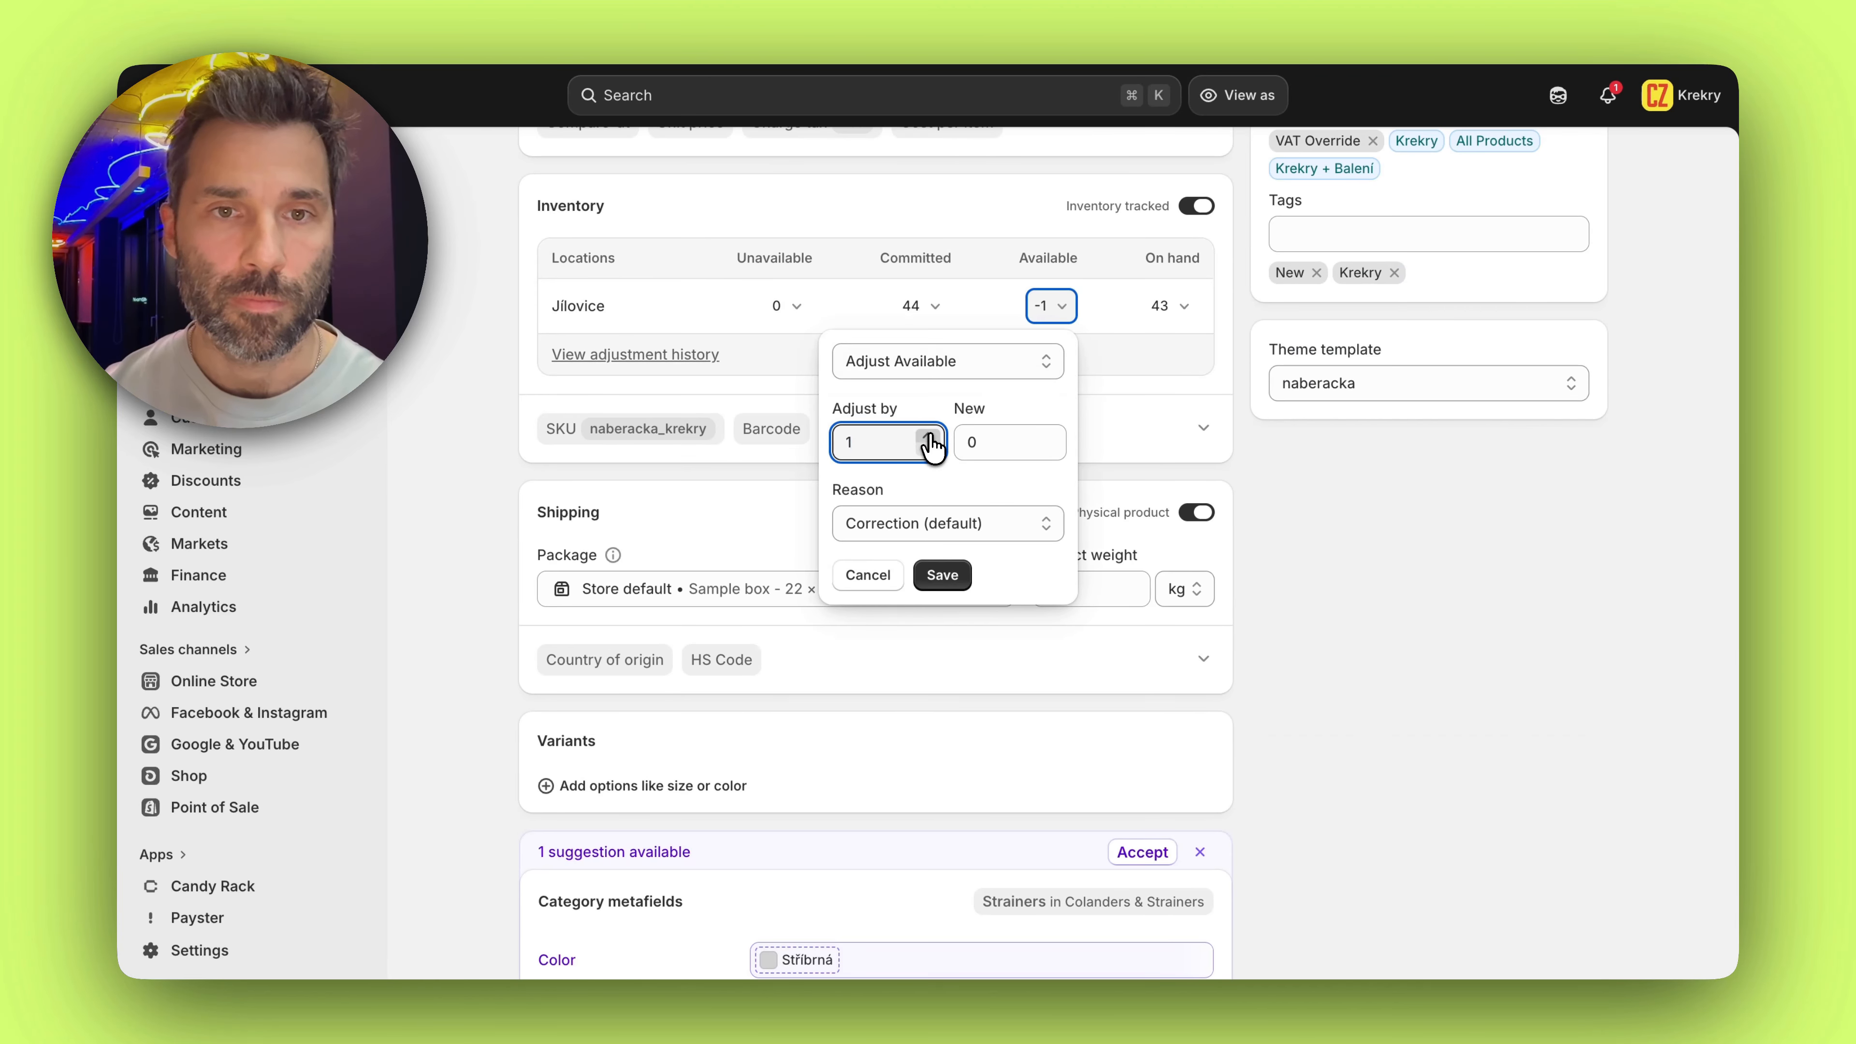
{"action": "left_click", "coordinate": [942, 575]}
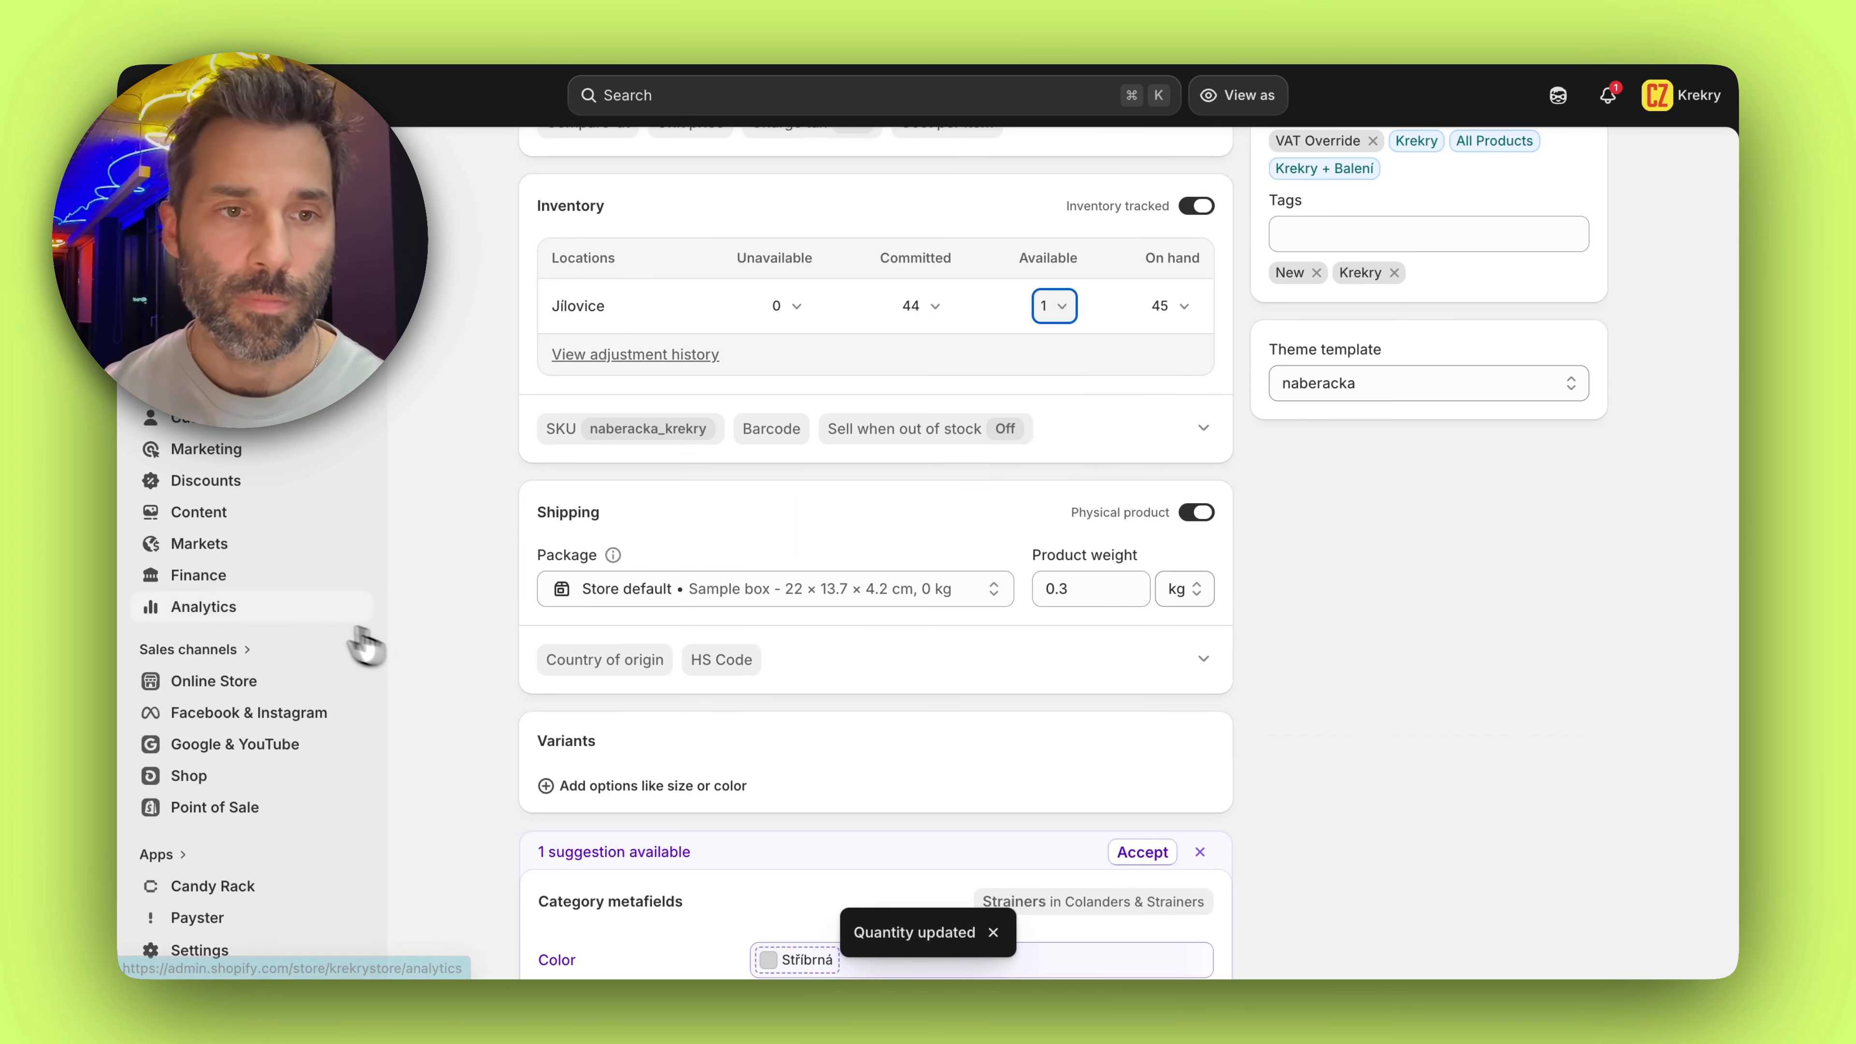
Return to Flow, check the product status workflow's recent runs, and open the latest run from the overall recent runs list
{"action": "scroll", "coordinate": [307, 622], "scroll_direction": "down", "scroll_amount": 4}
{"action": "left_click", "coordinate": [212, 747]}
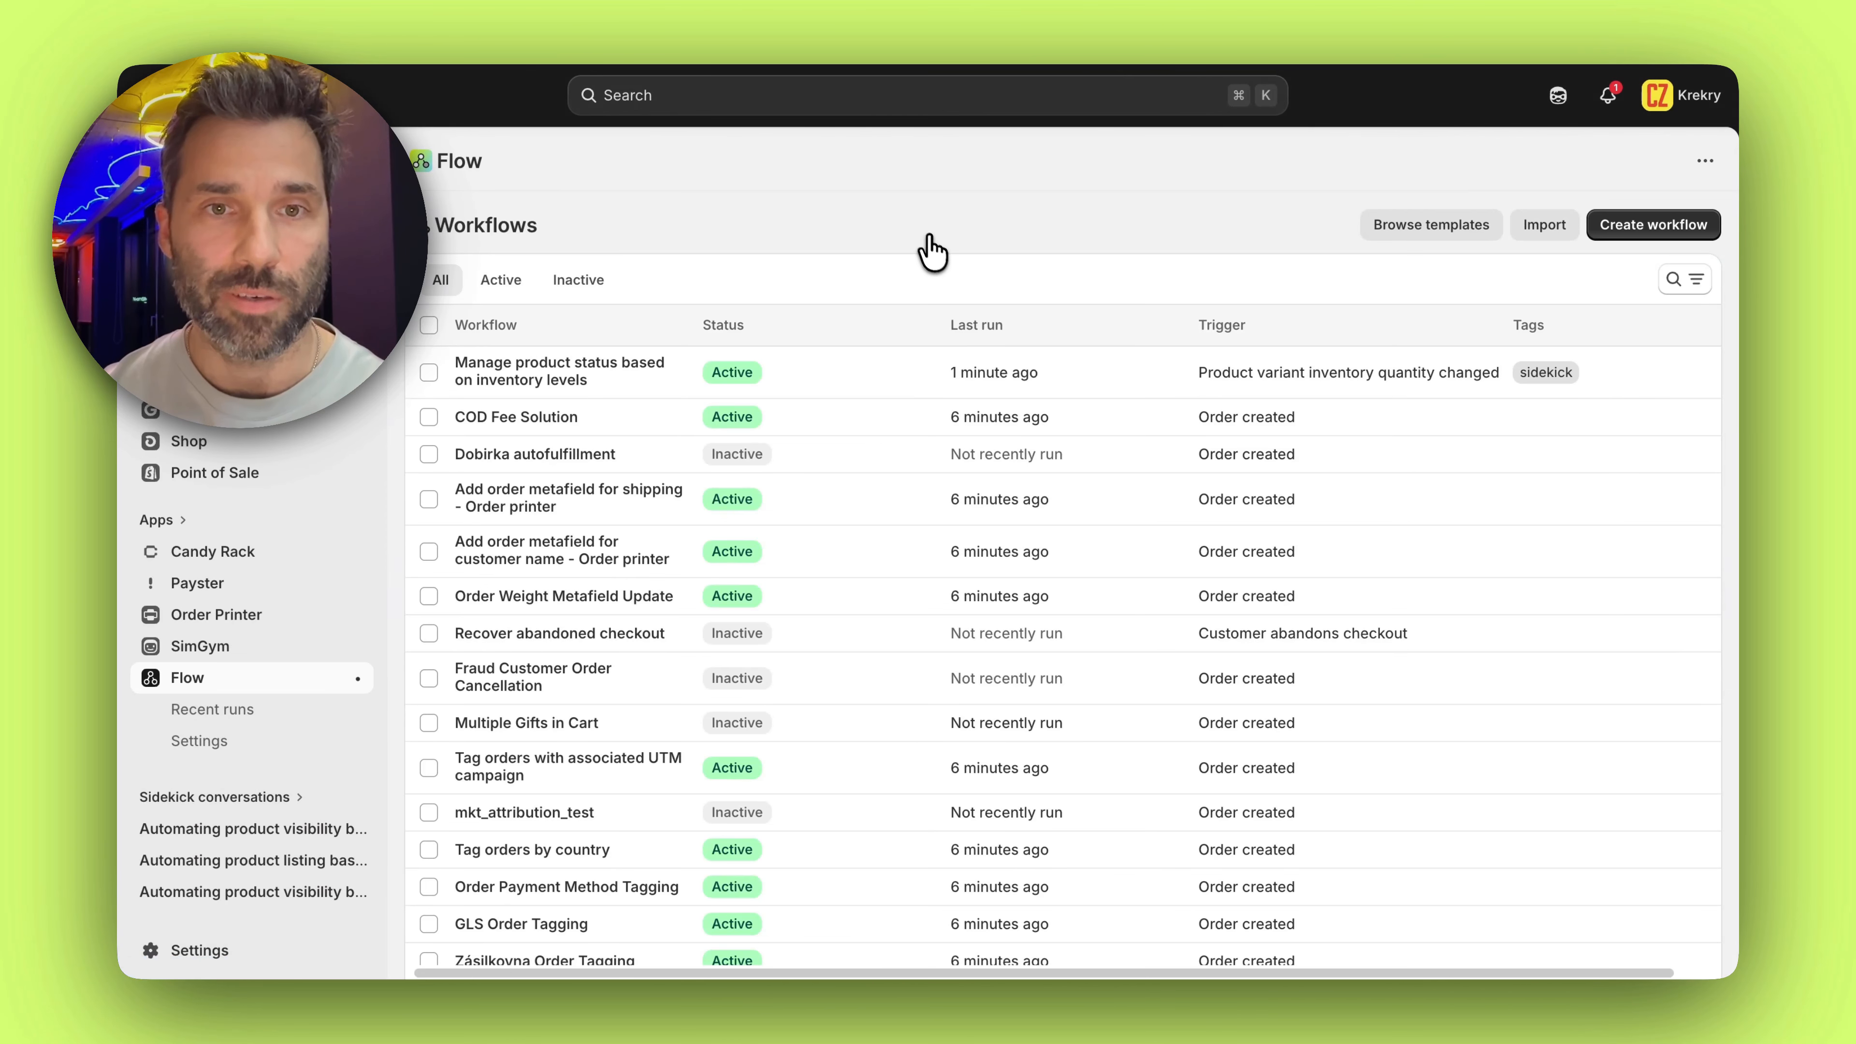
{"action": "left_click", "coordinate": [639, 370]}
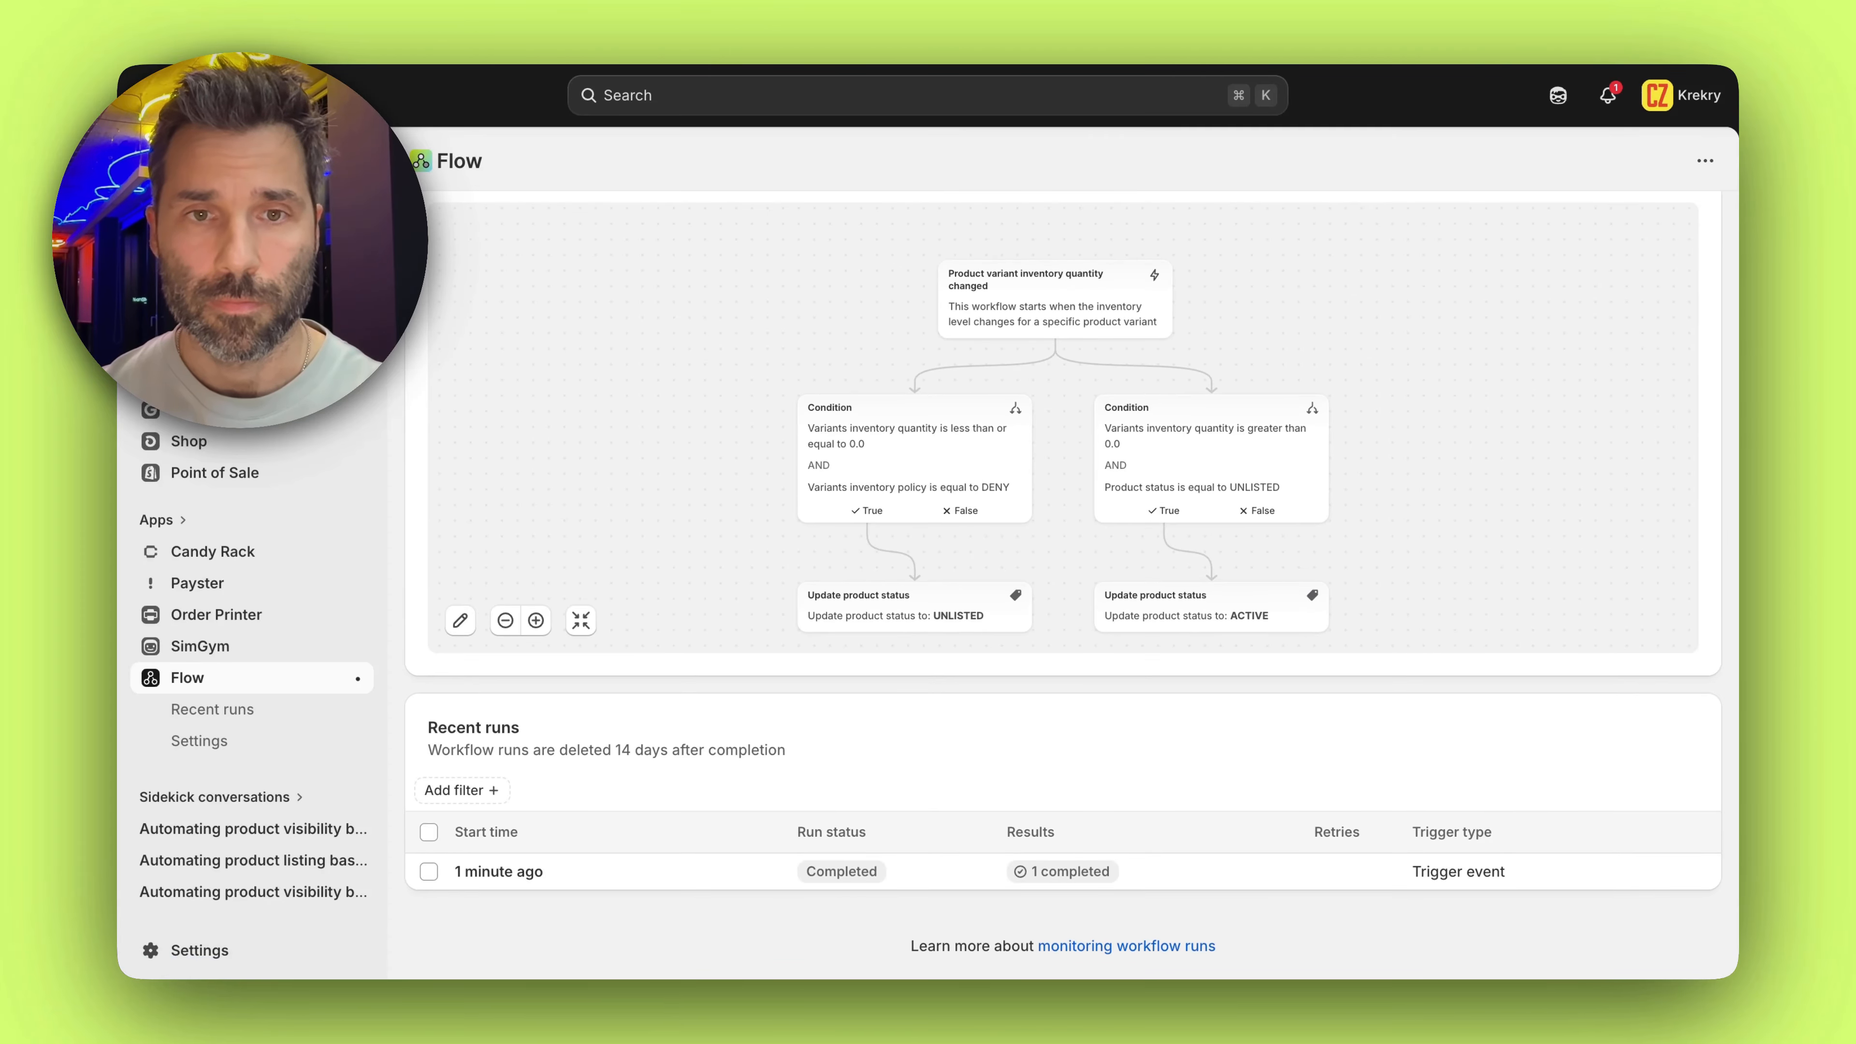
{"action": "left_click", "coordinate": [313, 715]}
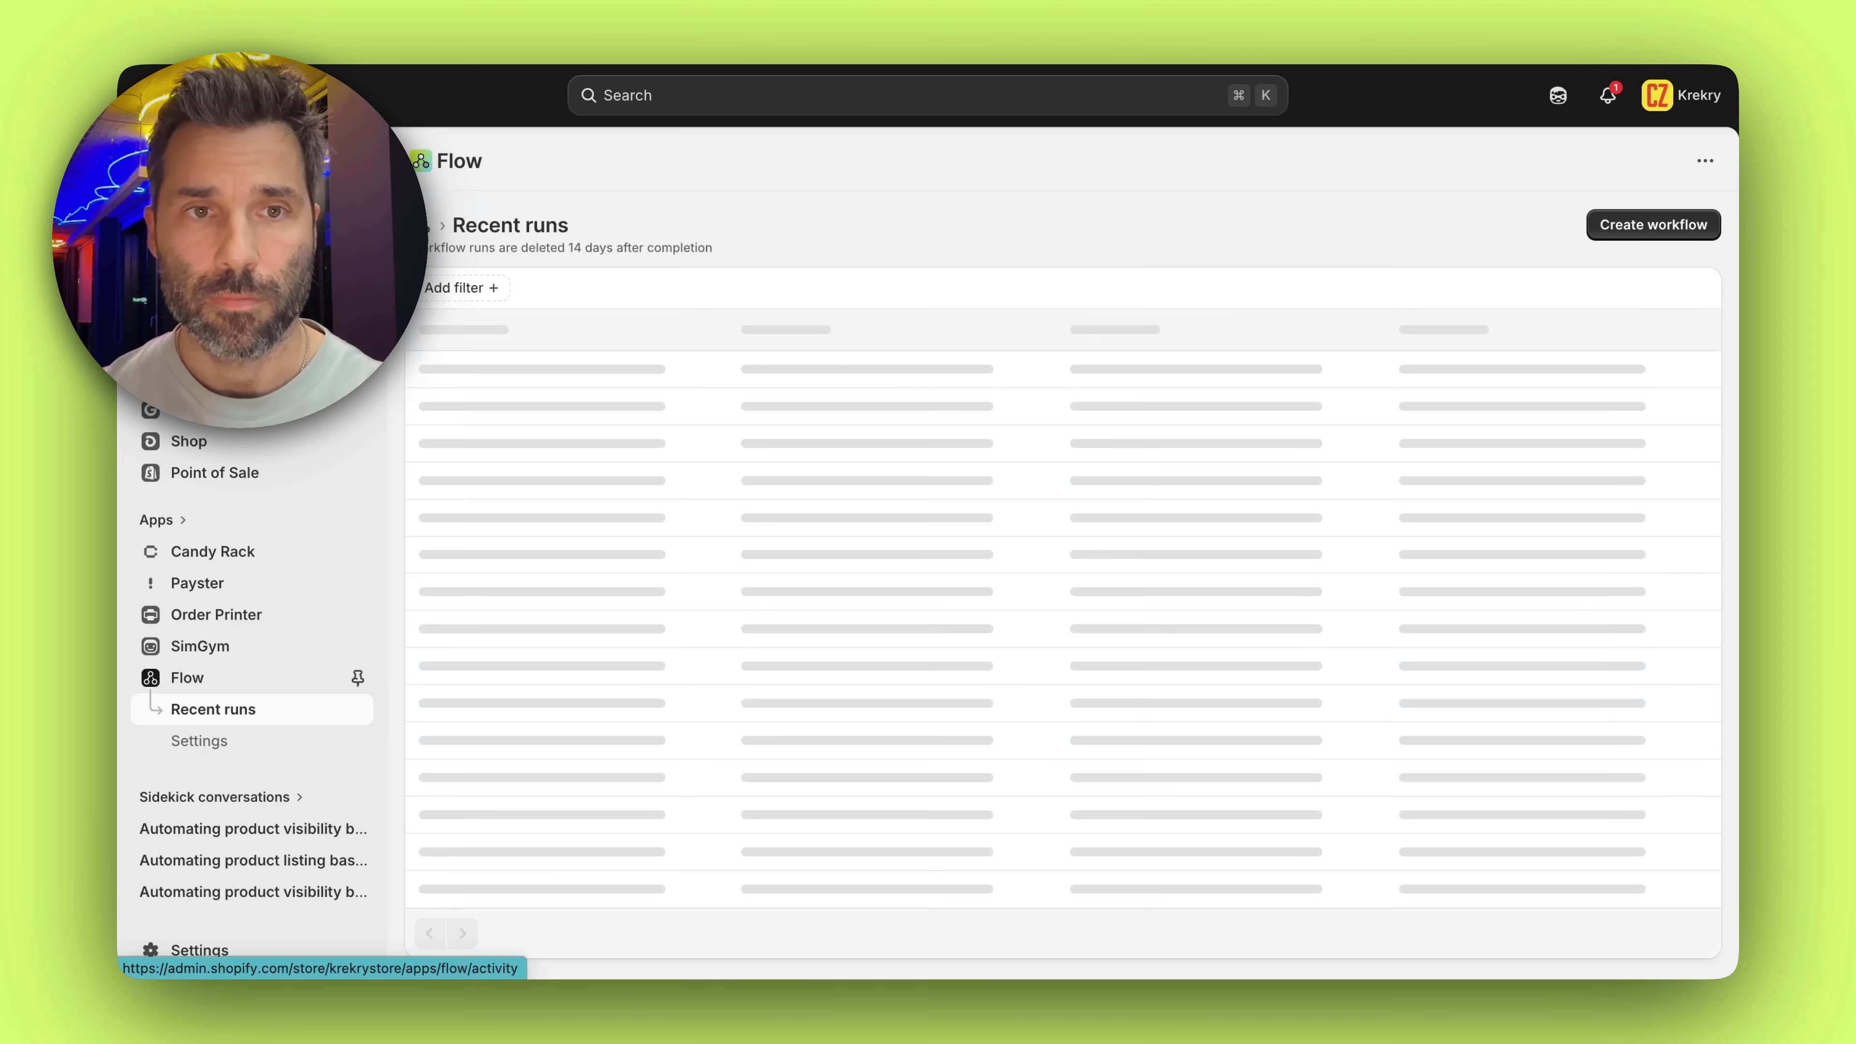
{"action": "left_click", "coordinate": [559, 377]}
Examine the run's workflow path, the inventory and status condition checks, and the Update product status step data
{"action": "scroll", "coordinate": [841, 404], "scroll_direction": "down", "scroll_amount": 2}
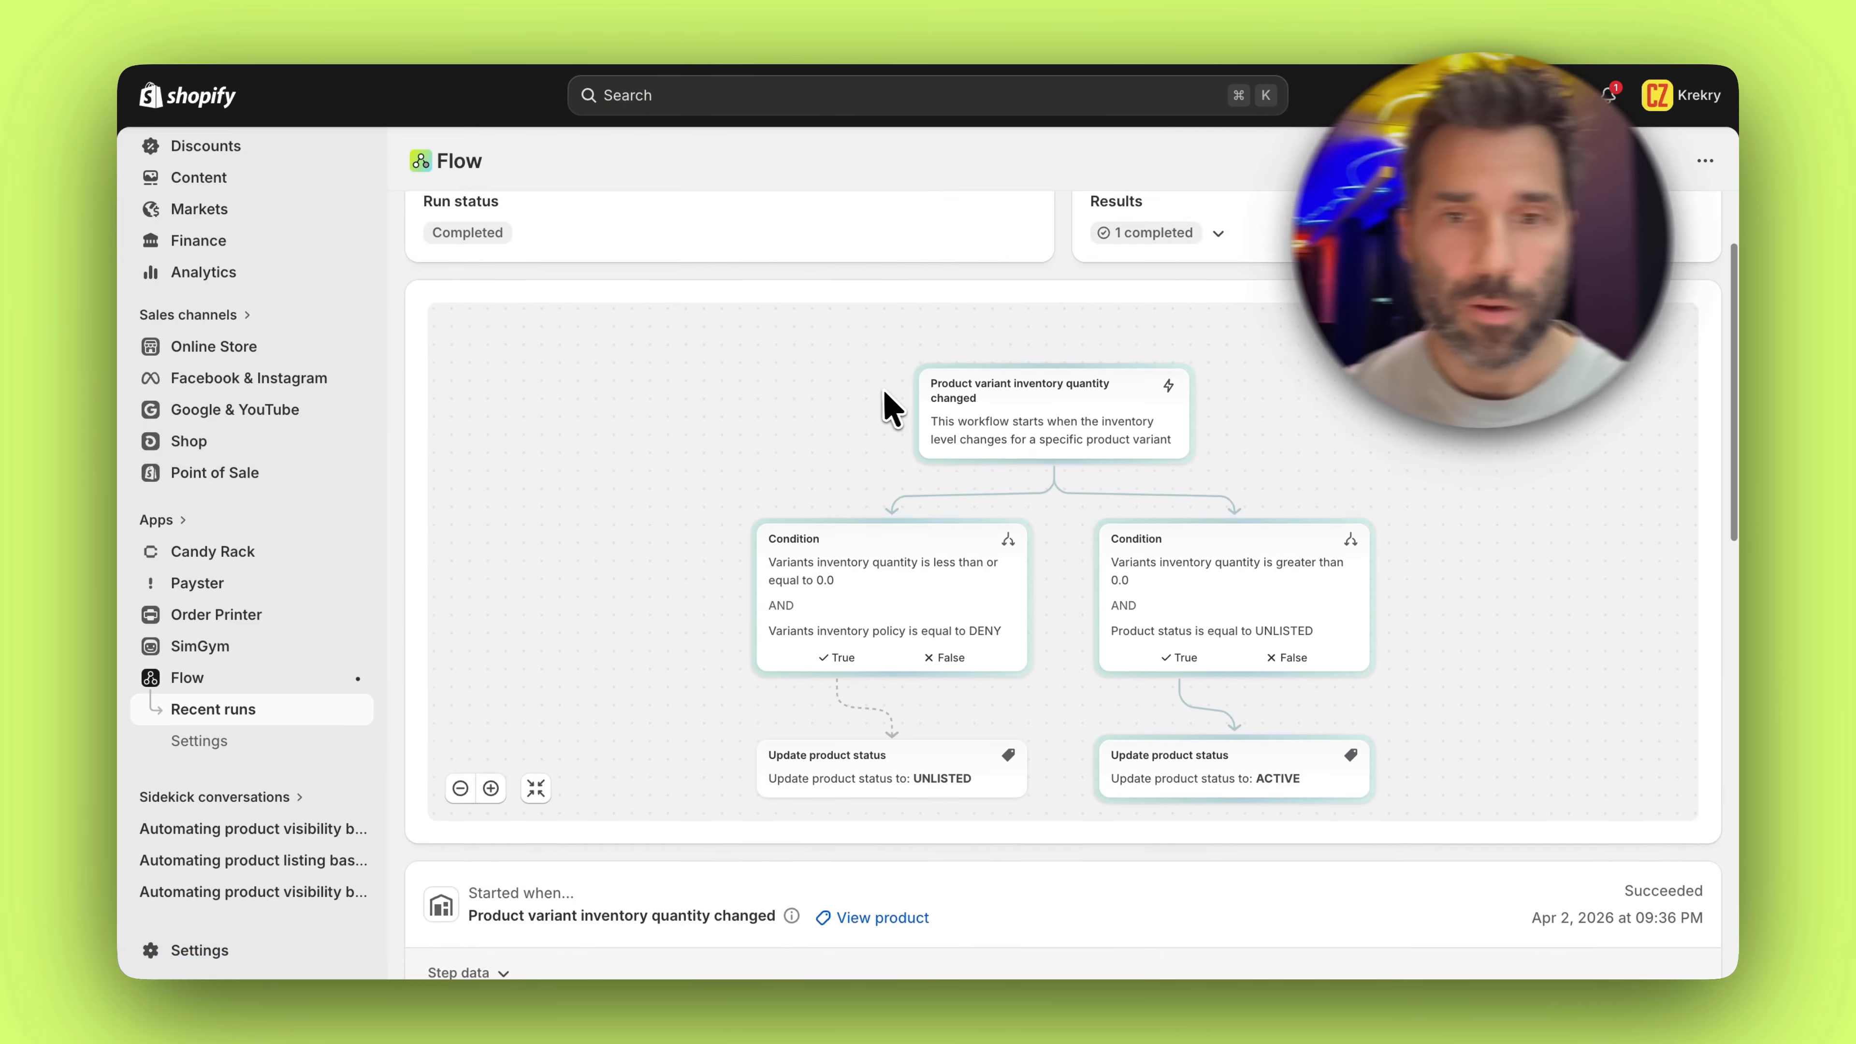
{"action": "scroll", "coordinate": [890, 410], "scroll_direction": "down", "scroll_amount": 15}
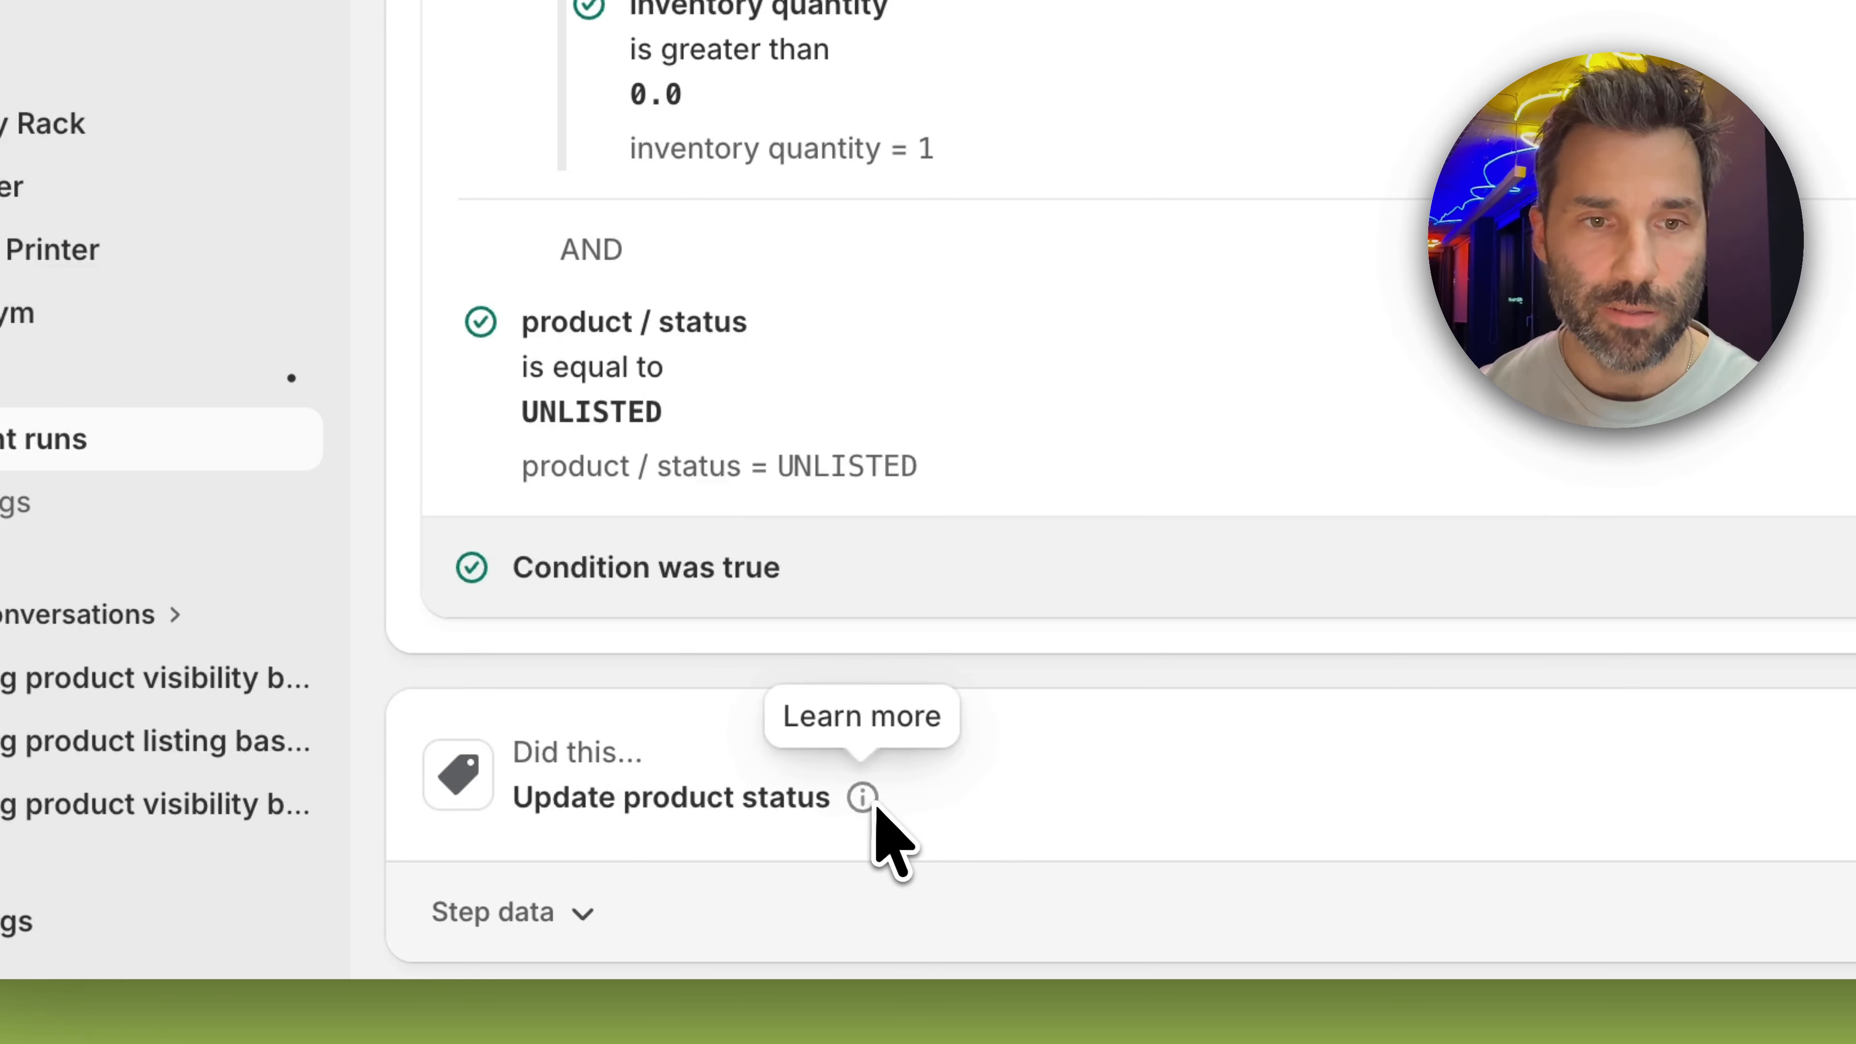
{"action": "left_click", "coordinate": [583, 914]}
{"action": "scroll", "coordinate": [688, 841], "scroll_direction": "down", "scroll_amount": 6}
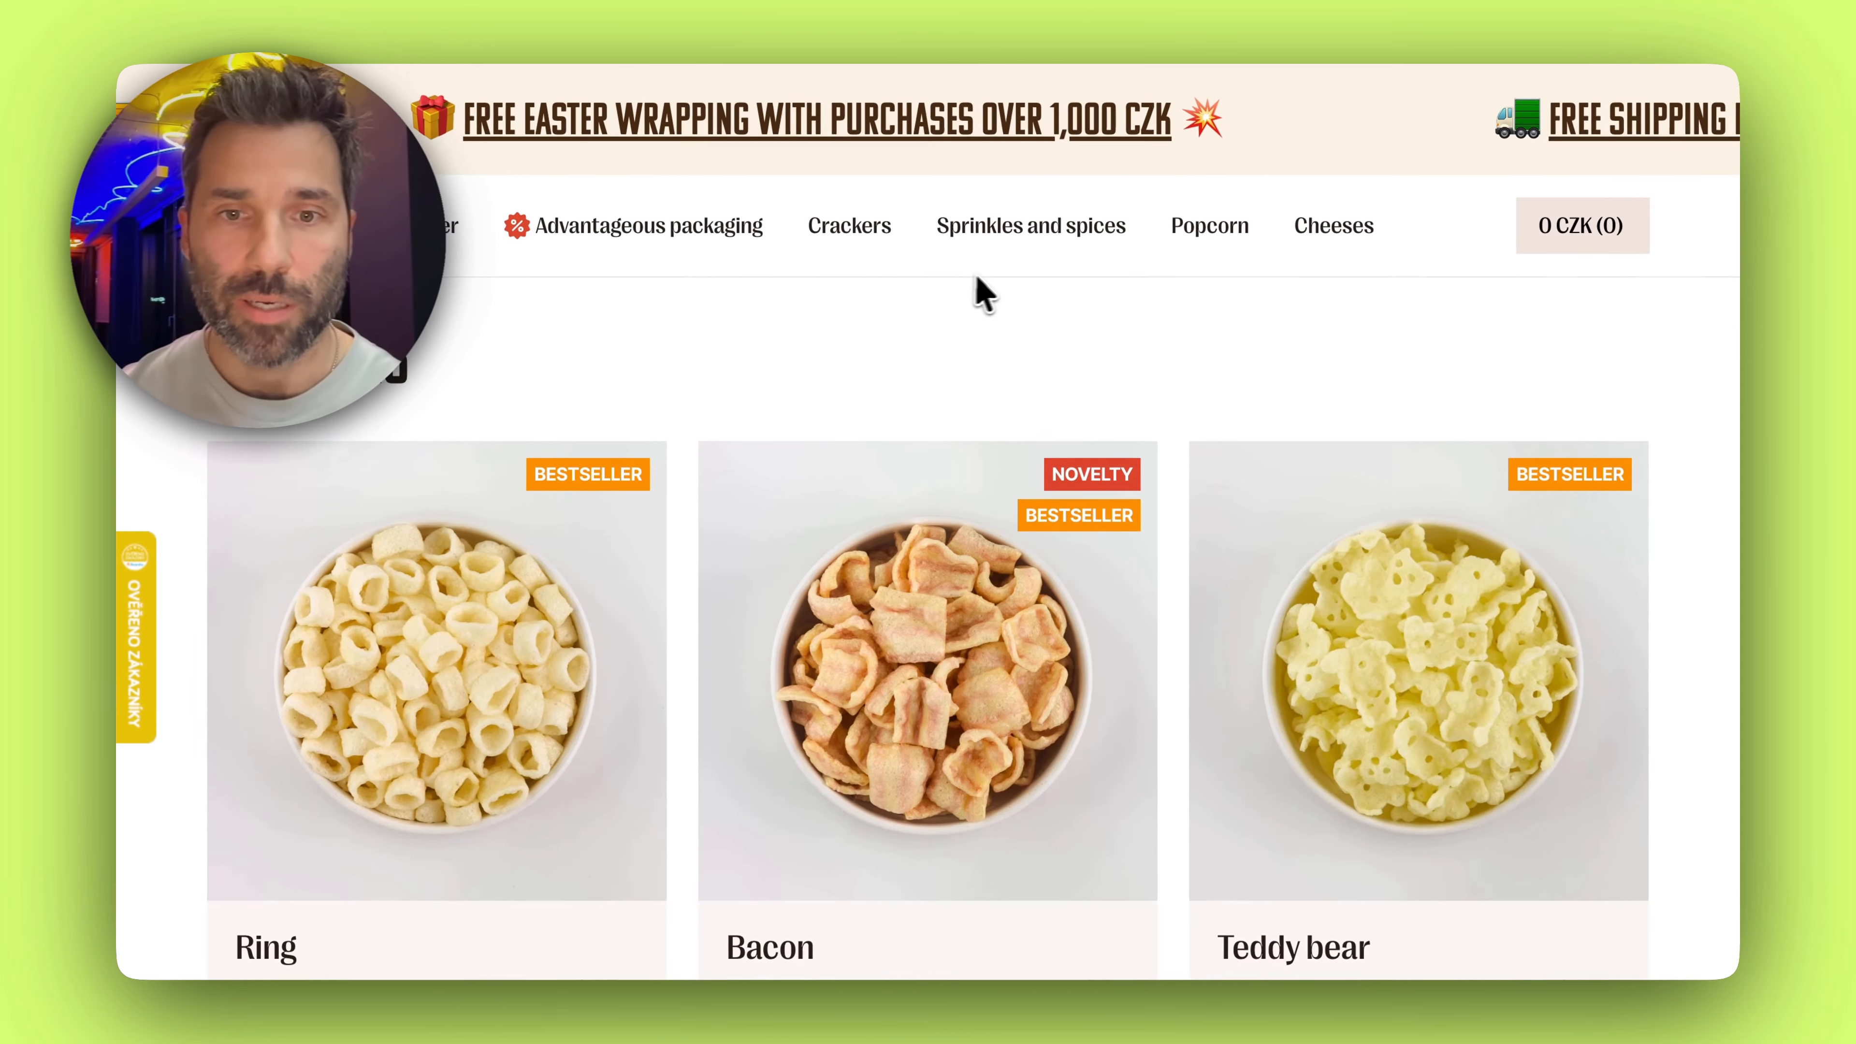
Switch to the storefront and look through the product grid for the restocked Mesh scoop for crackers
{"action": "scroll", "coordinate": [982, 291], "scroll_direction": "down", "scroll_amount": 10}
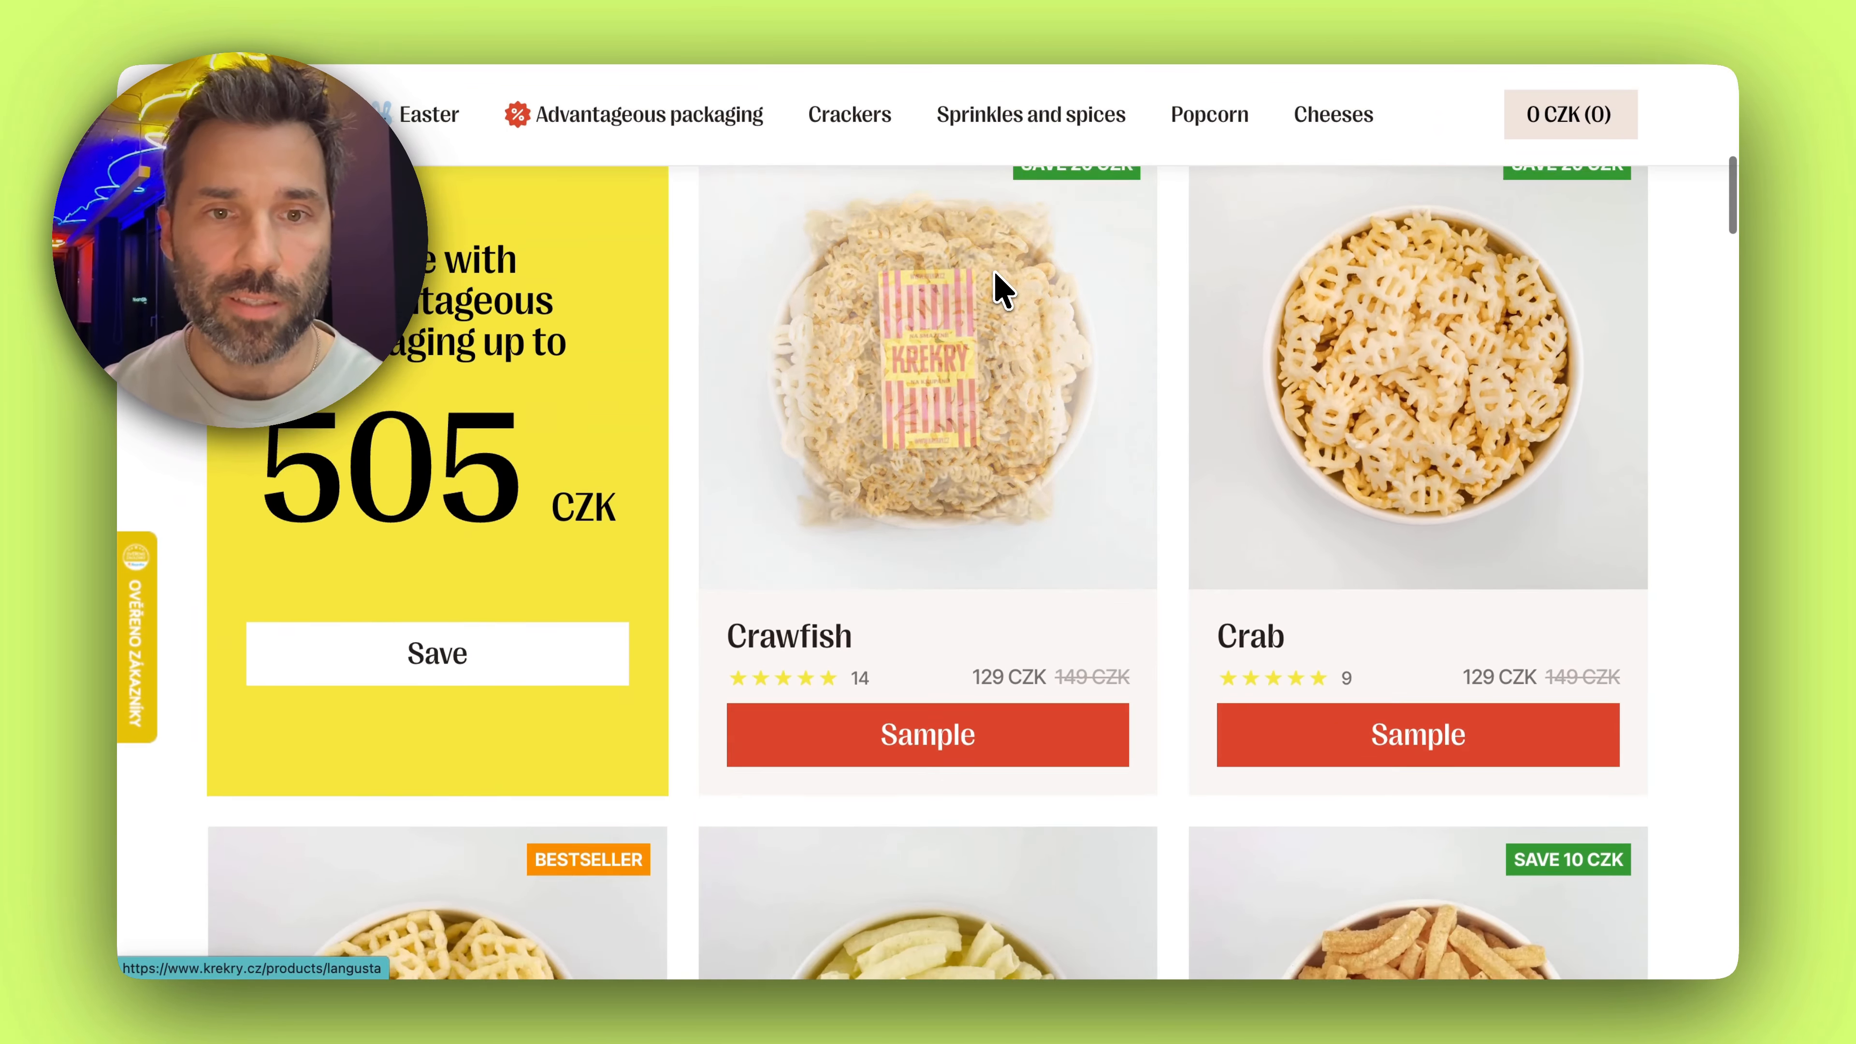
{"action": "scroll", "coordinate": [1003, 291], "scroll_direction": "down", "scroll_amount": 15}
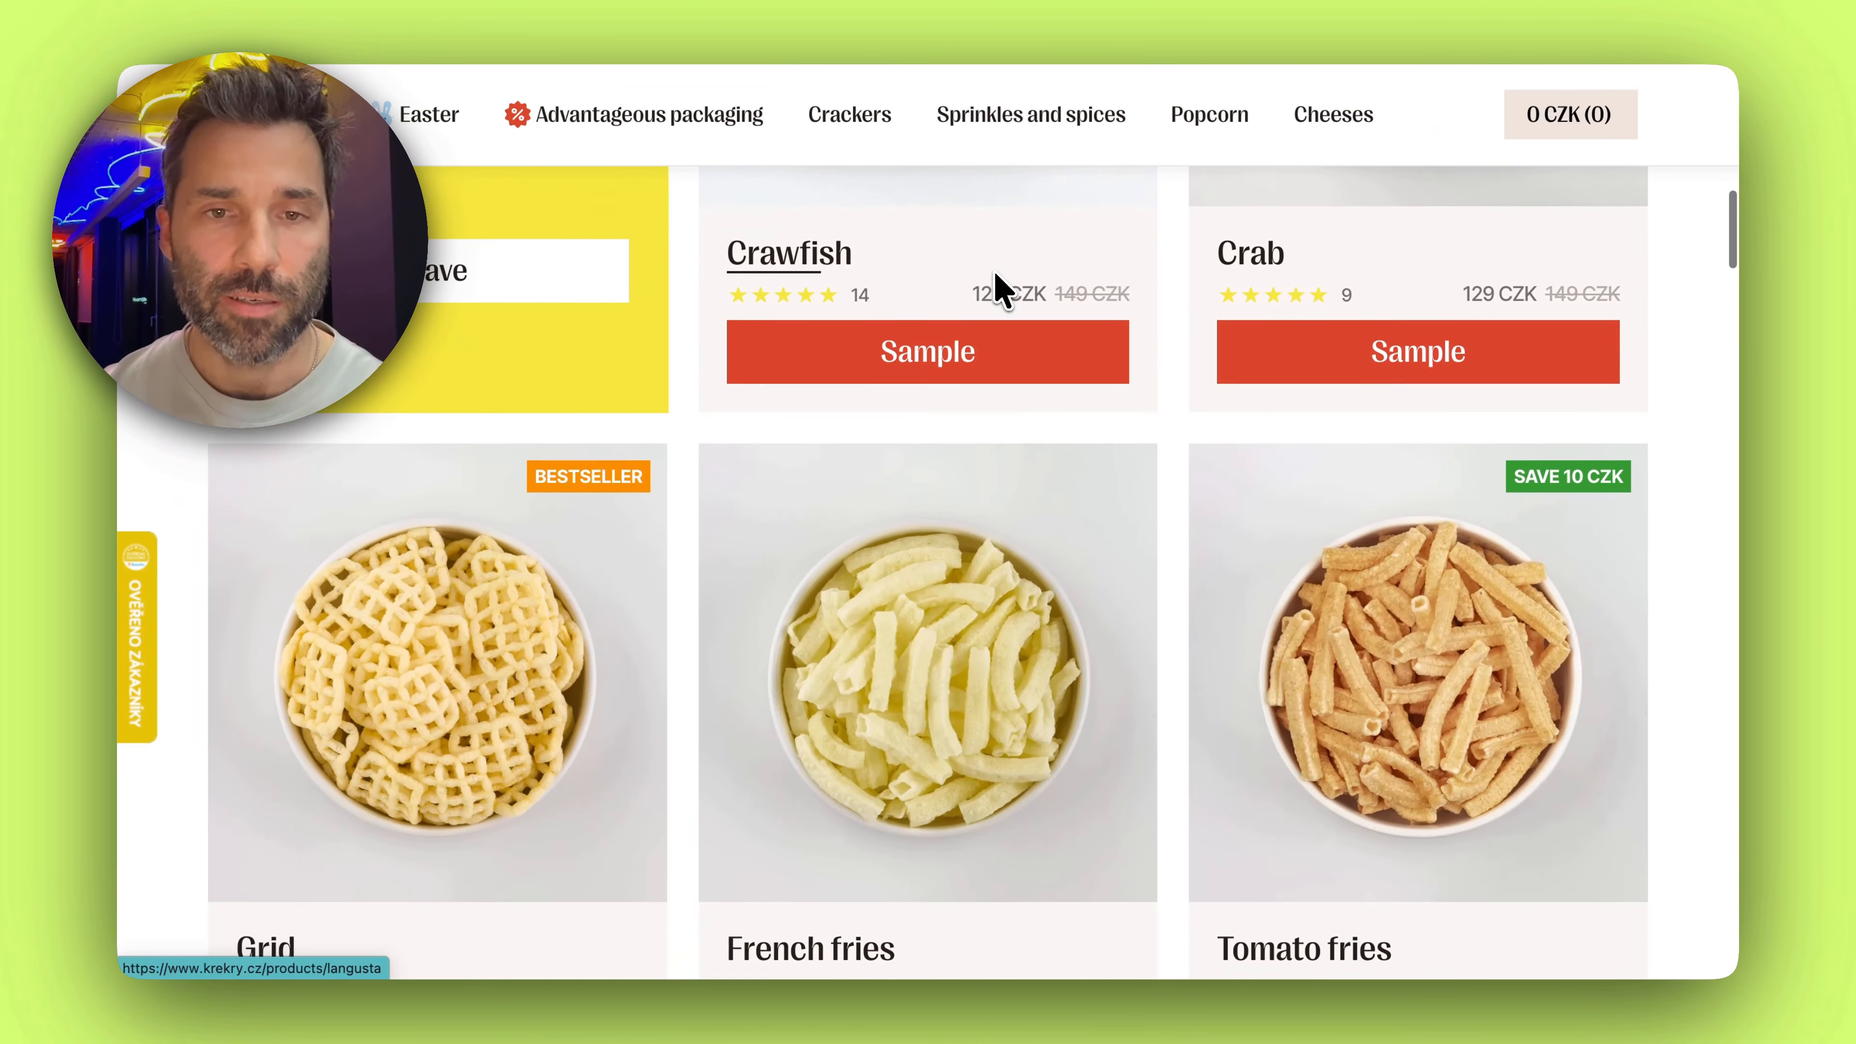
{"action": "scroll", "coordinate": [997, 275], "scroll_direction": "down", "scroll_amount": 1}
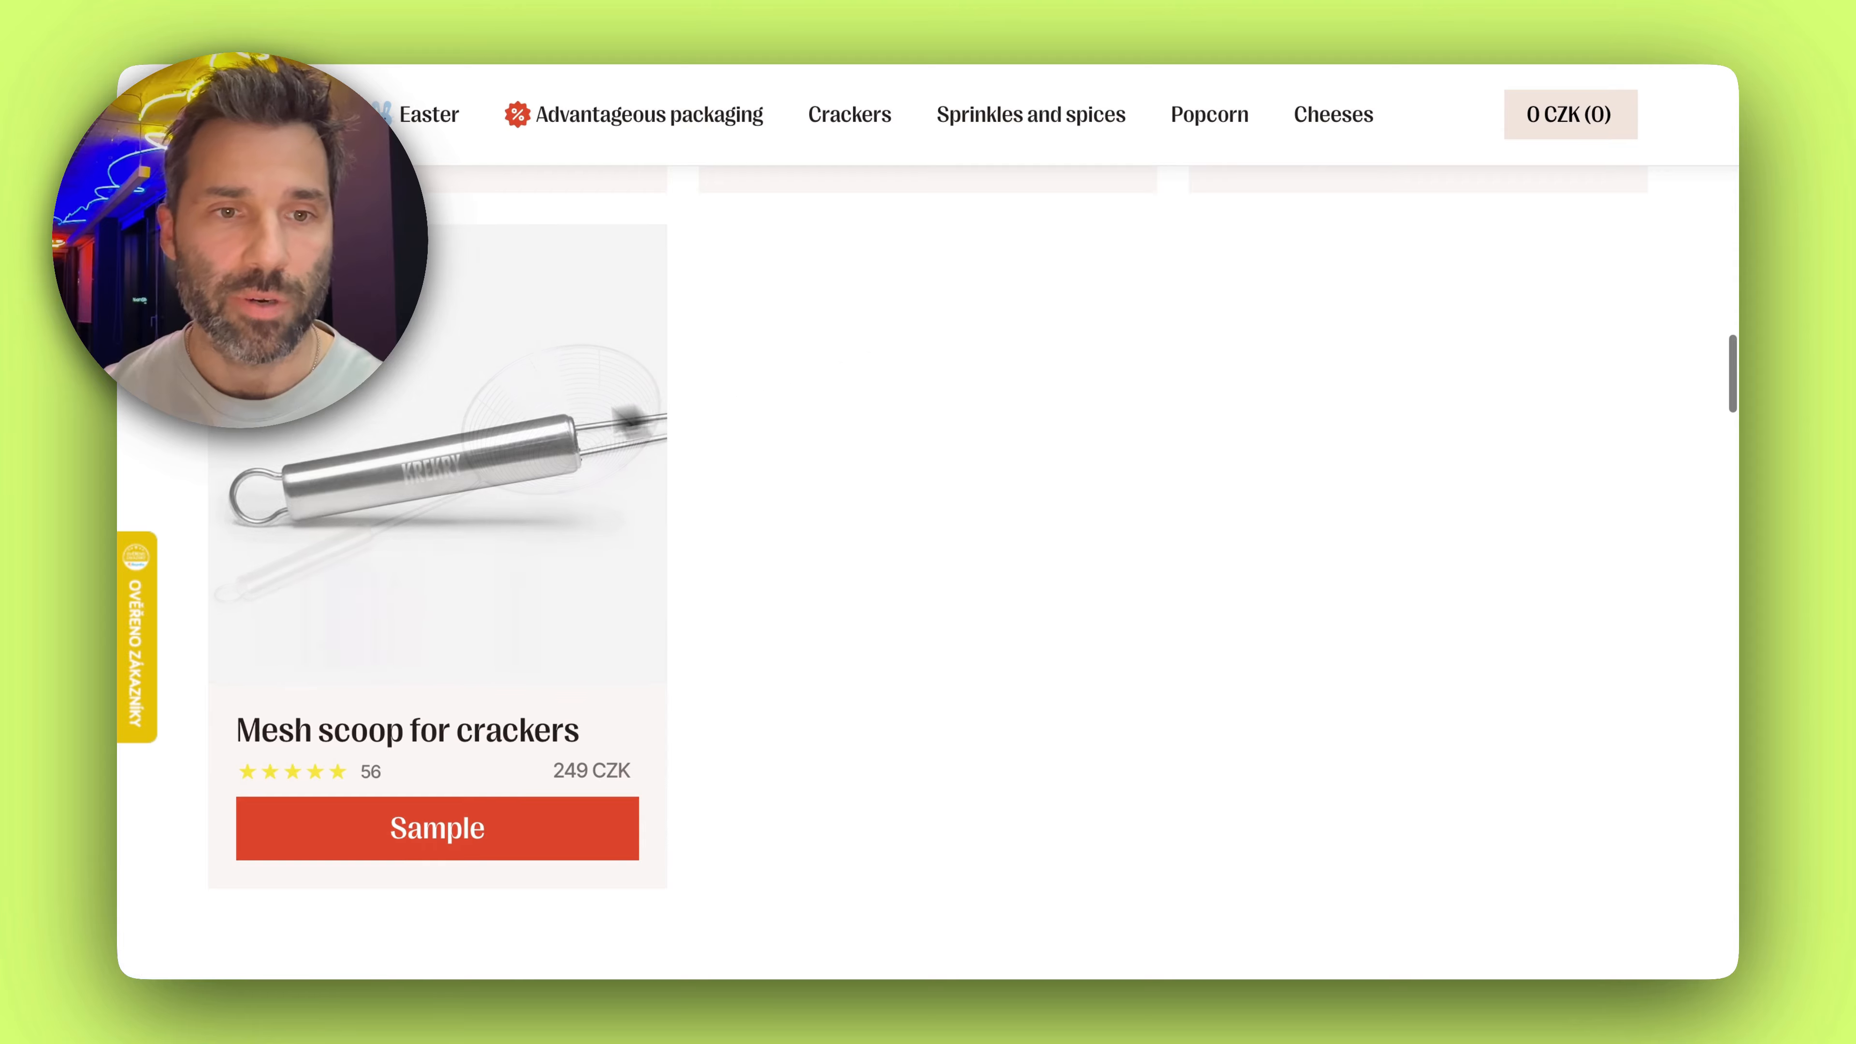